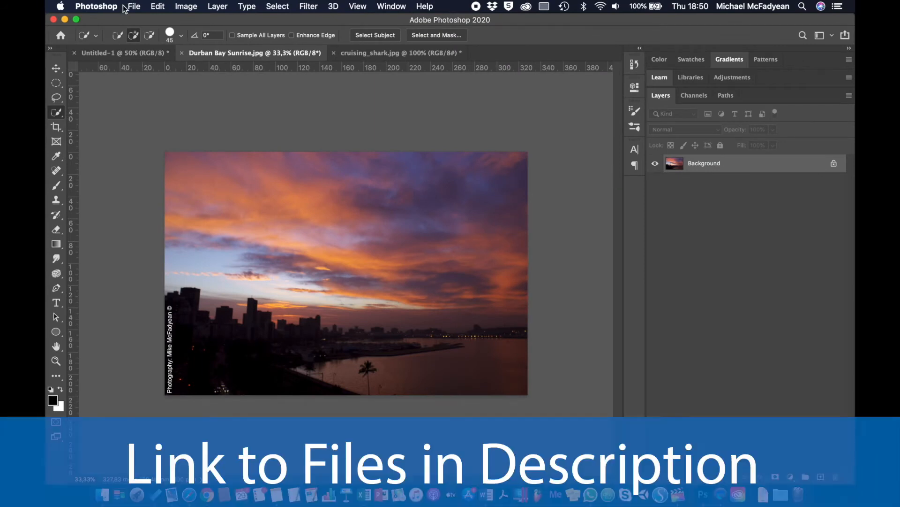
Select the whole sky down to the city skyline and horizon with the Quick Selection tool, excluding the buildings and water
left_click(157, 6)
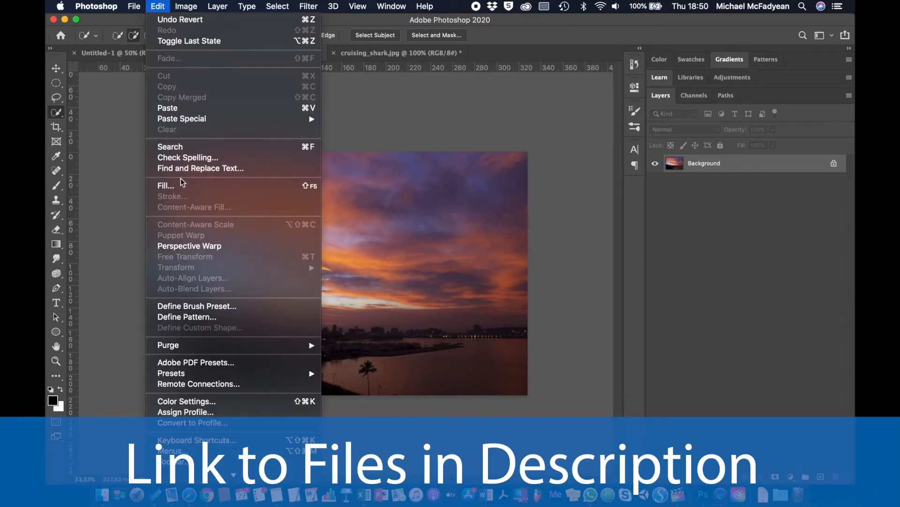
left_click(160, 7)
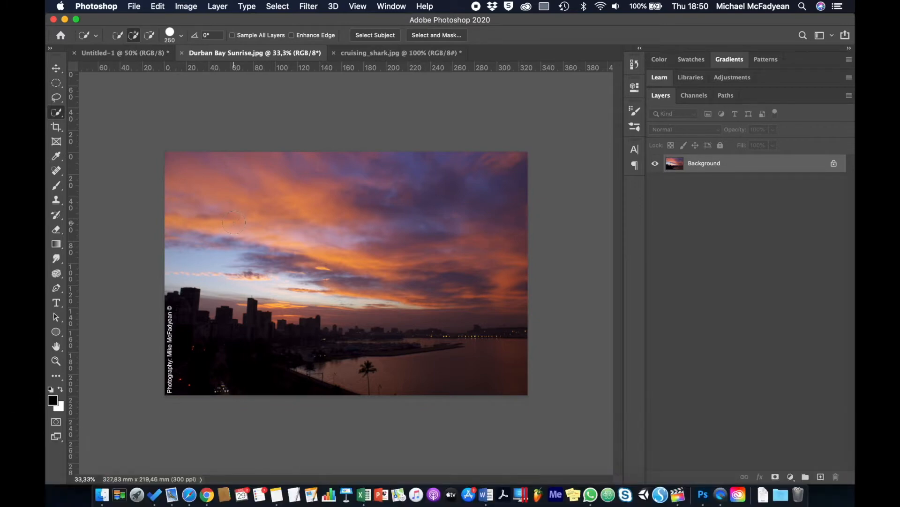
mouse_move(234, 223)
left_mouse_down()
mouse_move(416, 271)
mouse_move(433, 306)
mouse_move(302, 298)
mouse_move(385, 328)
left_mouse_up()
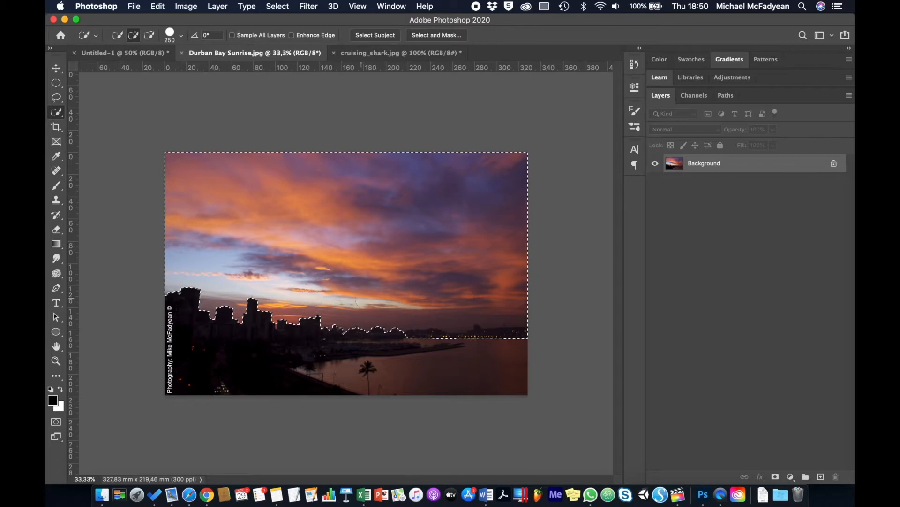
mouse_move(424, 352)
left_mouse_down()
mouse_move(418, 345)
mouse_move(515, 346)
mouse_move(414, 364)
mouse_move(411, 347)
left_mouse_up()
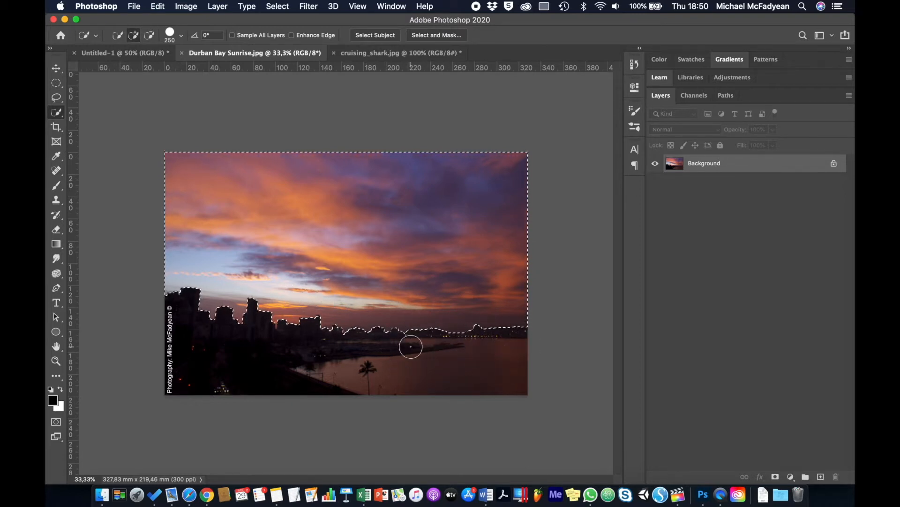
Save the sky selection as a new channel named "sky"
left_click(278, 8)
left_click(322, 260)
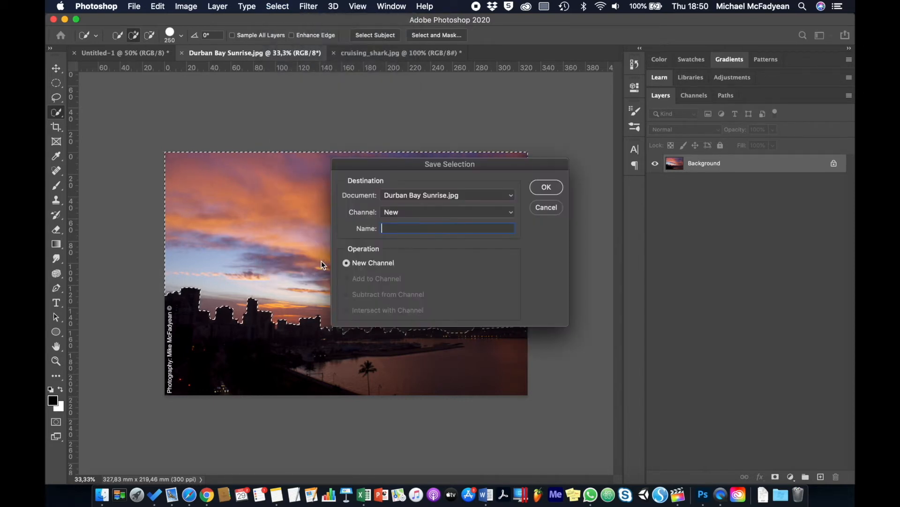
type("sky")
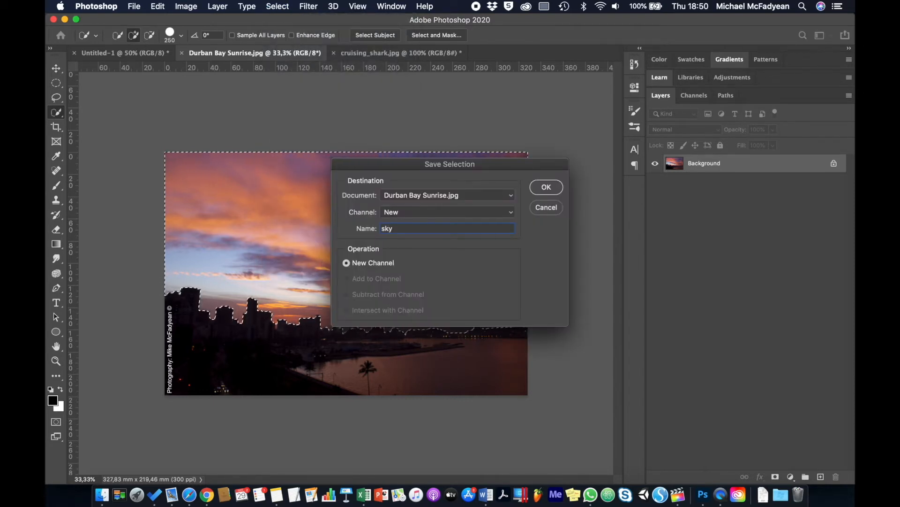
key("Return")
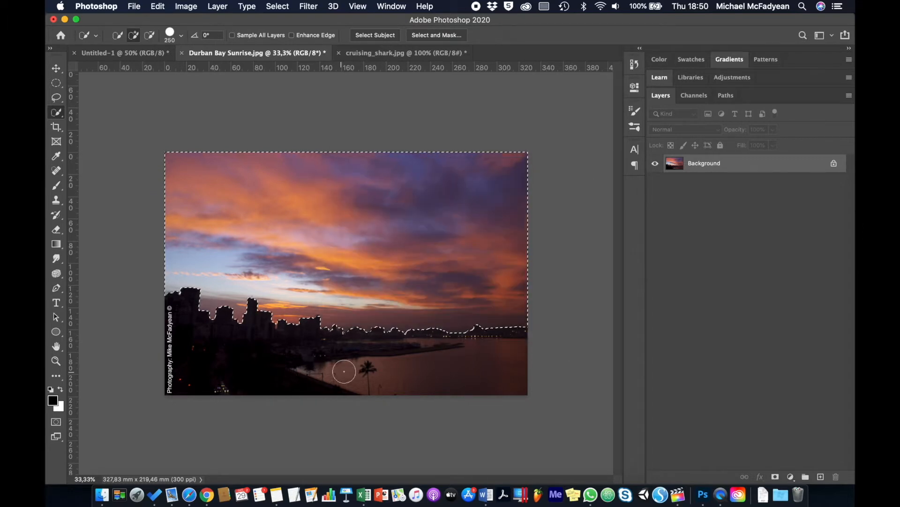
Set the foreground color to a bright yellow, about #e4cd31
left_click(53, 401)
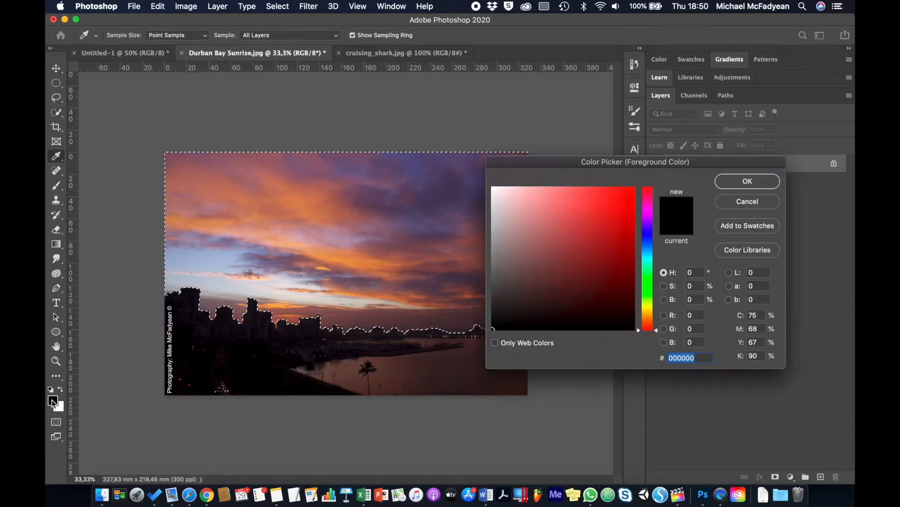
left_click(647, 309)
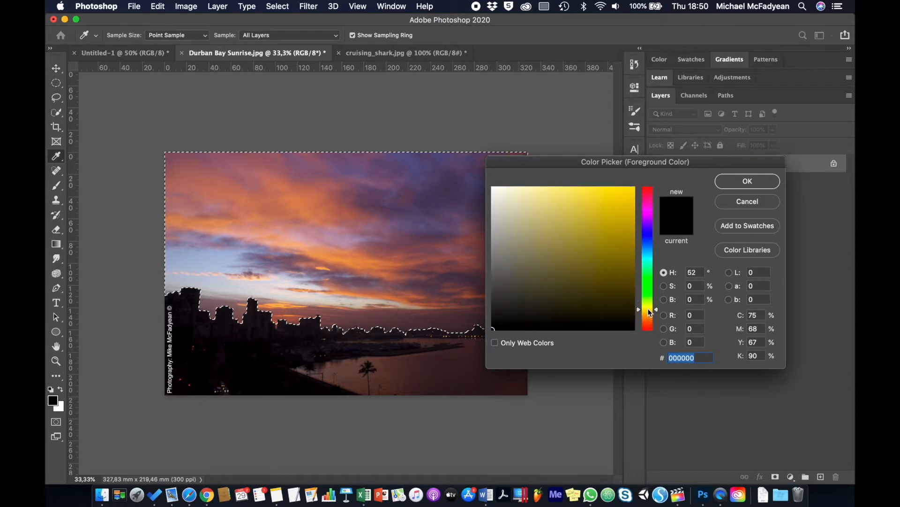
left_click_drag(614, 223, 614, 195)
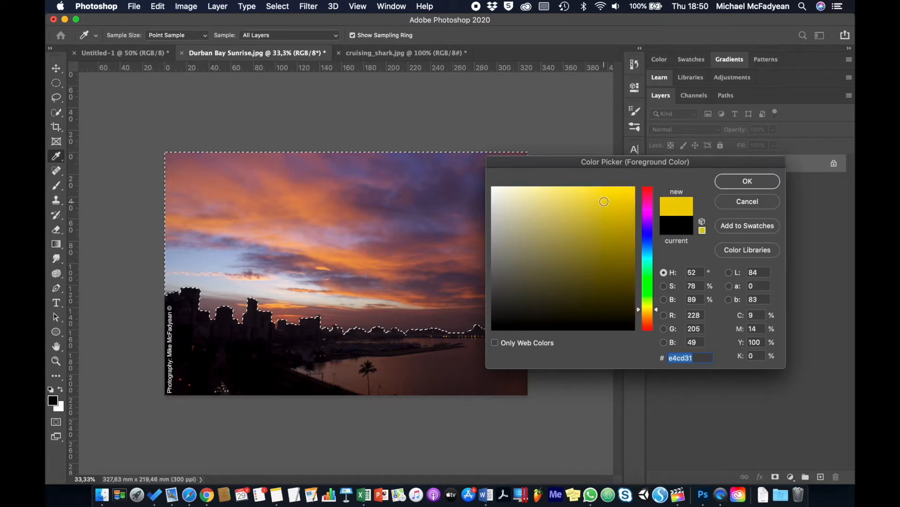
left_click(747, 181)
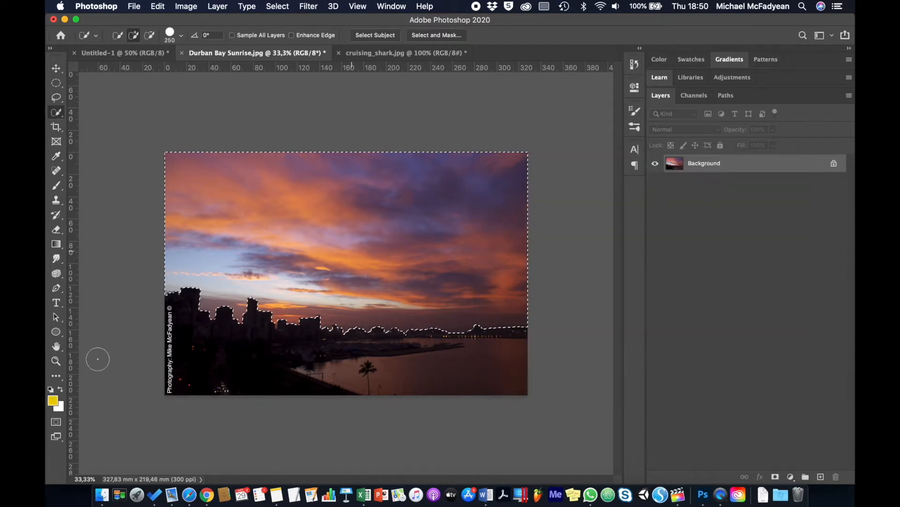
Set the background color to a bright cyan blue, #44d4ee
left_click(58, 406)
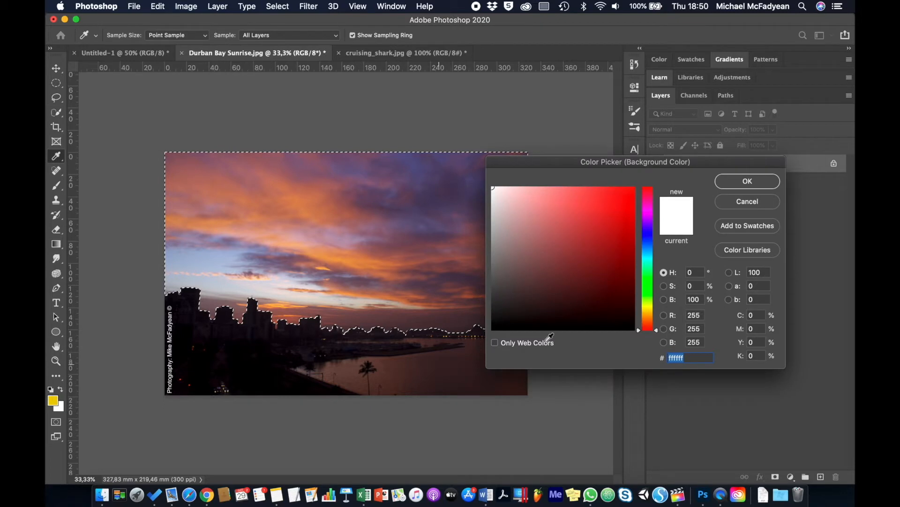
left_click(653, 254)
left_click(594, 196)
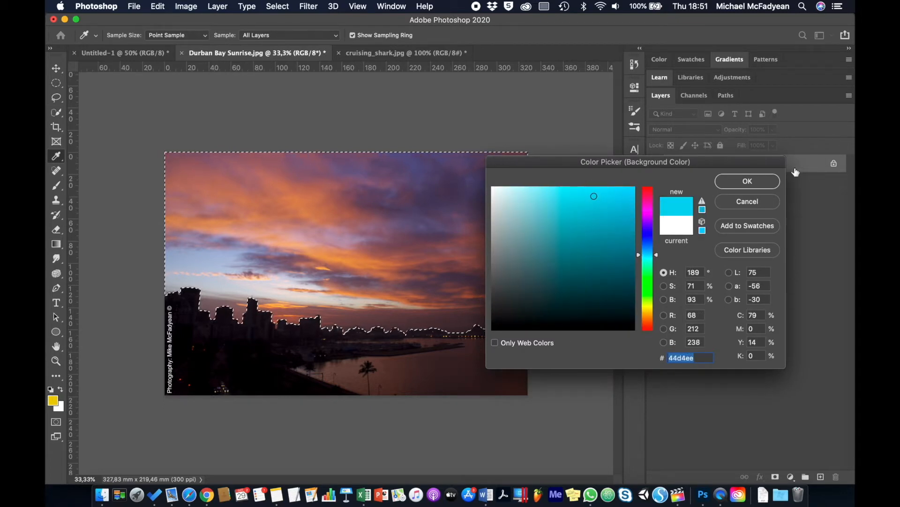
left_click(763, 181)
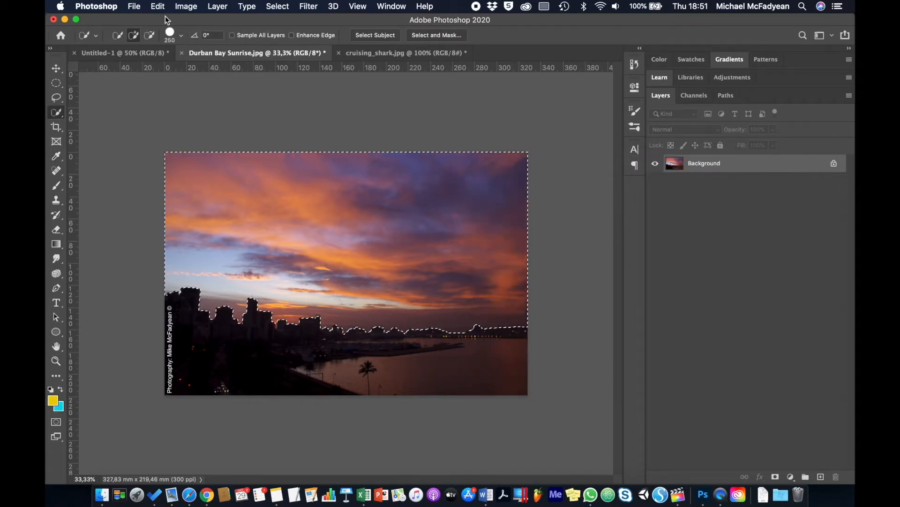
Try filling the selected sky with the foreground color in Normal mode at 100% opacity, and undo the fill
left_click(158, 6)
left_click(209, 185)
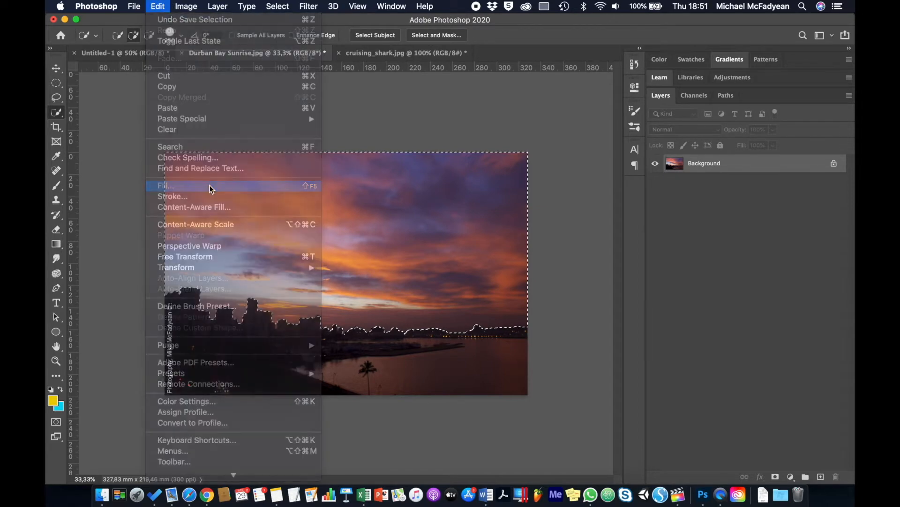
left_click(577, 215)
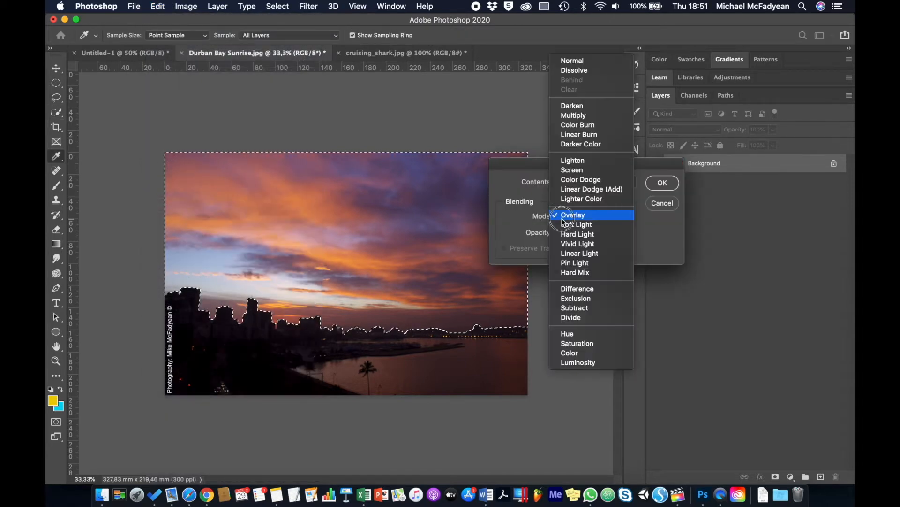
left_click(580, 60)
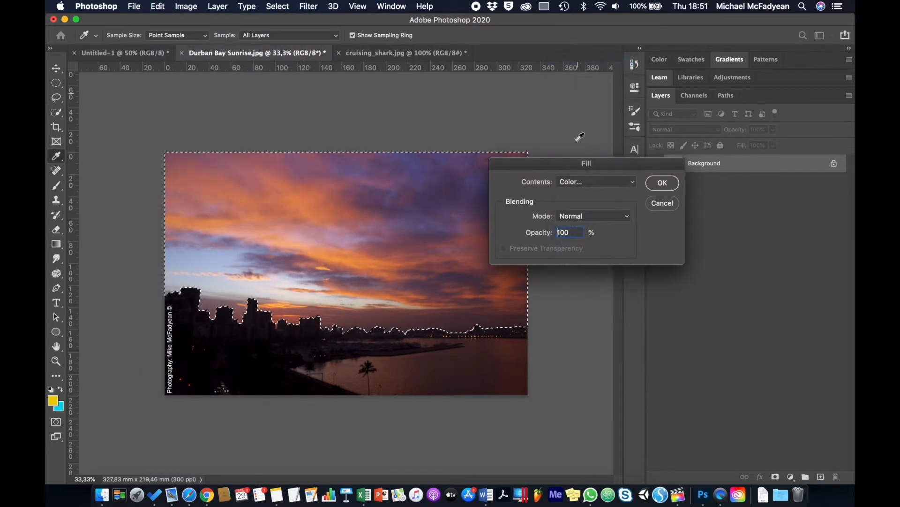
left_click(589, 187)
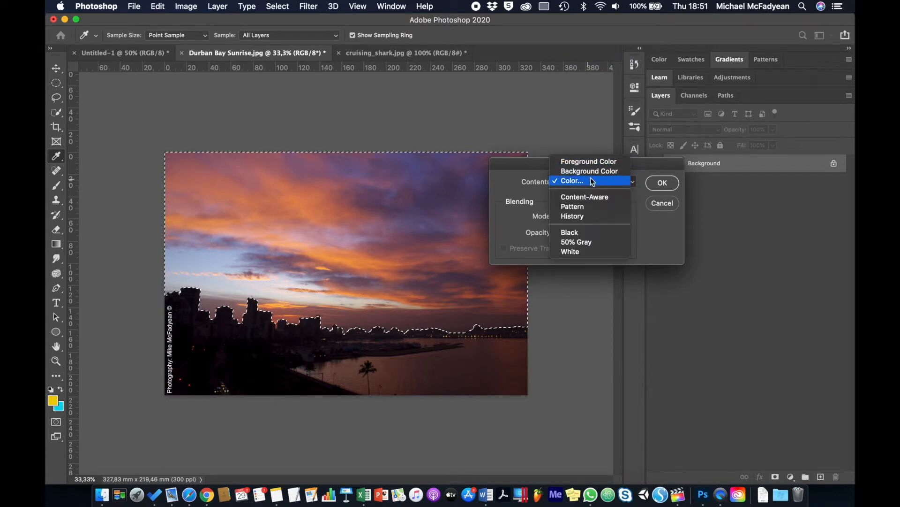
left_click(613, 161)
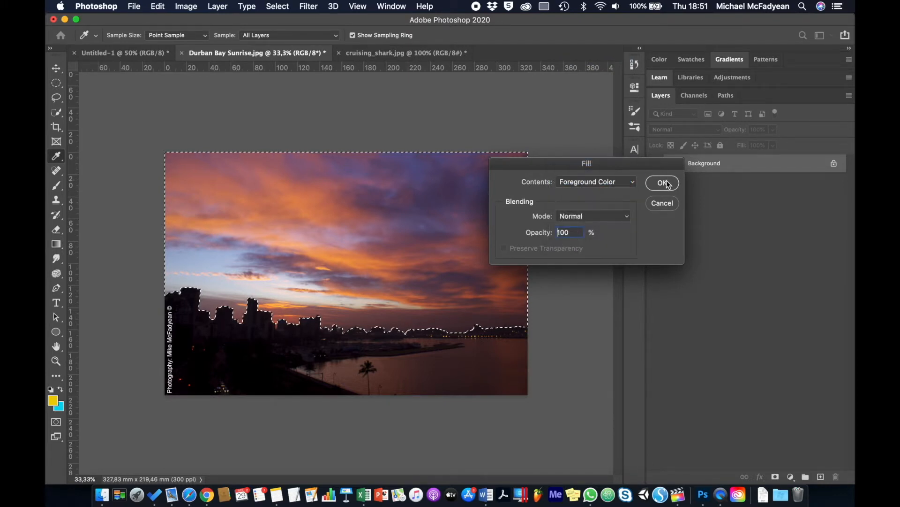
left_click(662, 183)
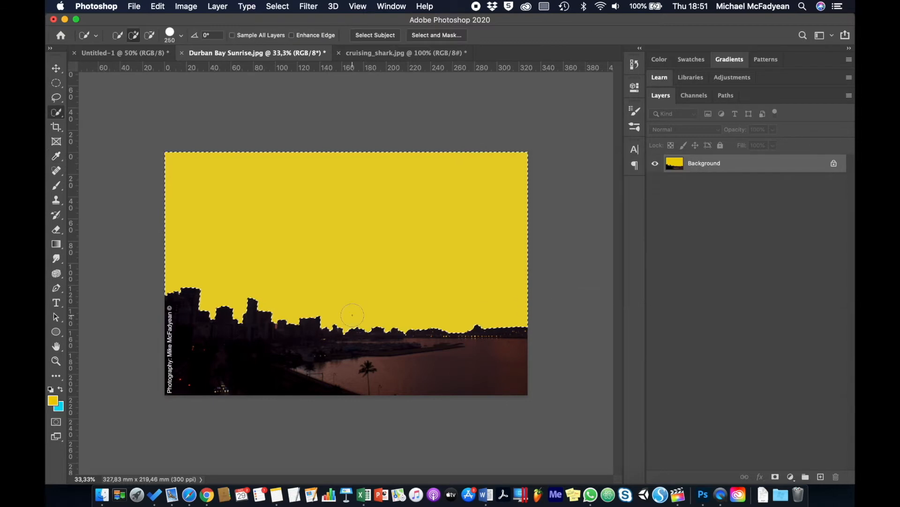
key("super+z")
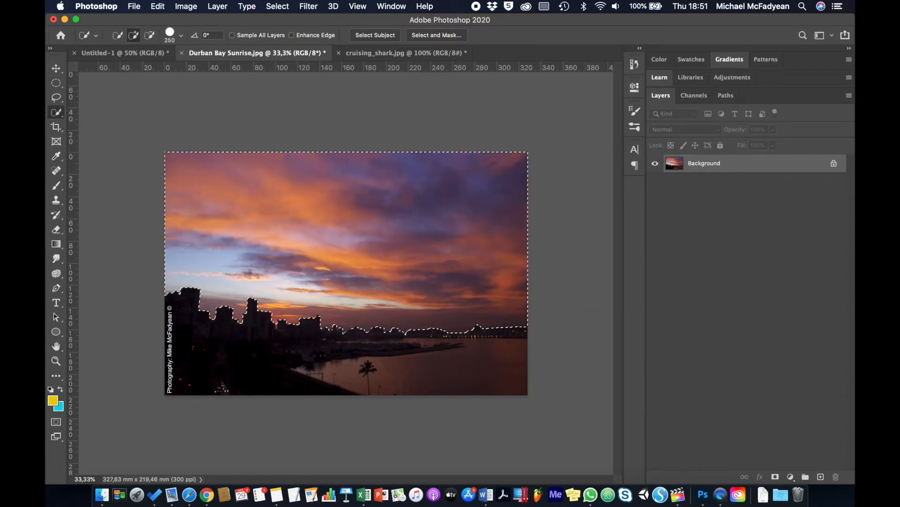
Try filling the selected sky with the foreground color in Overlay mode at 50% opacity, and undo the fill
left_click(157, 6)
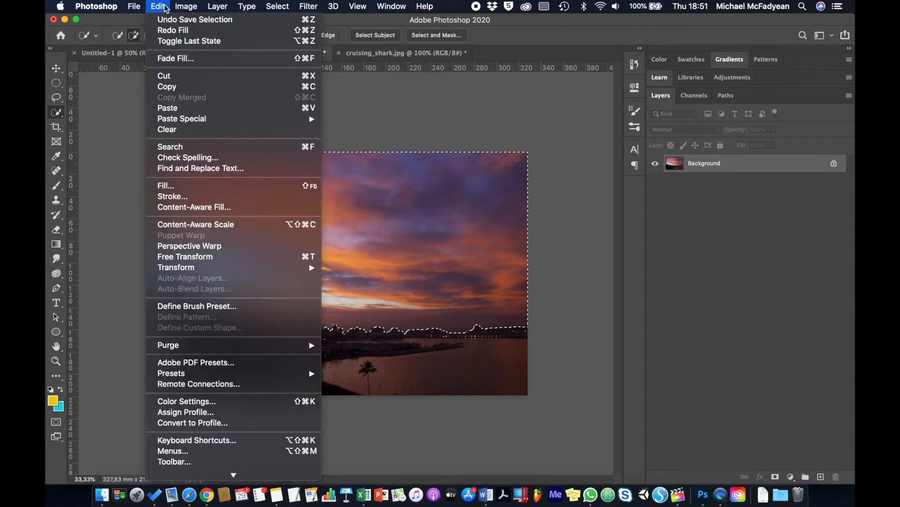
left_click(199, 185)
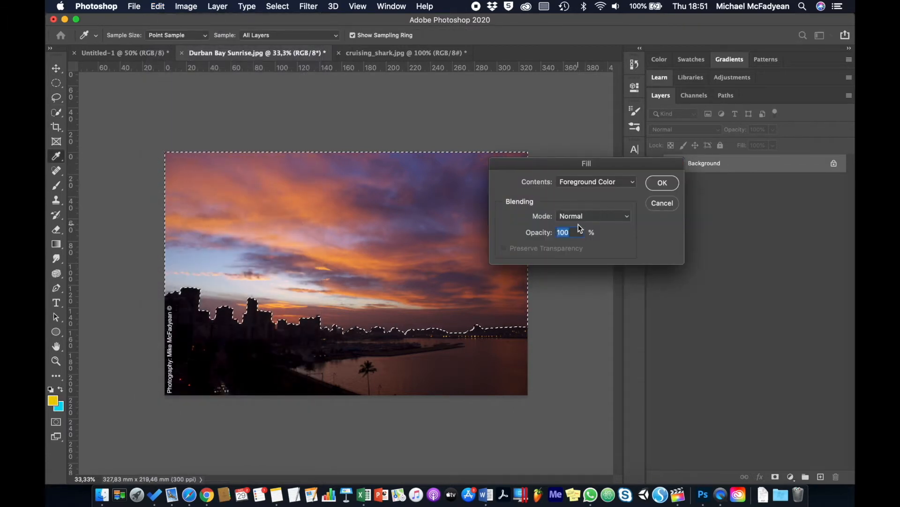
left_click(627, 215)
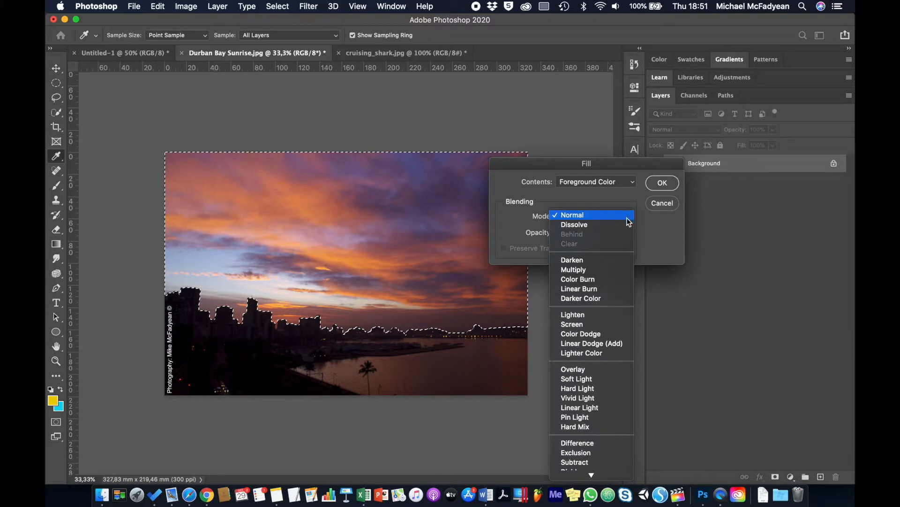
left_click(609, 369)
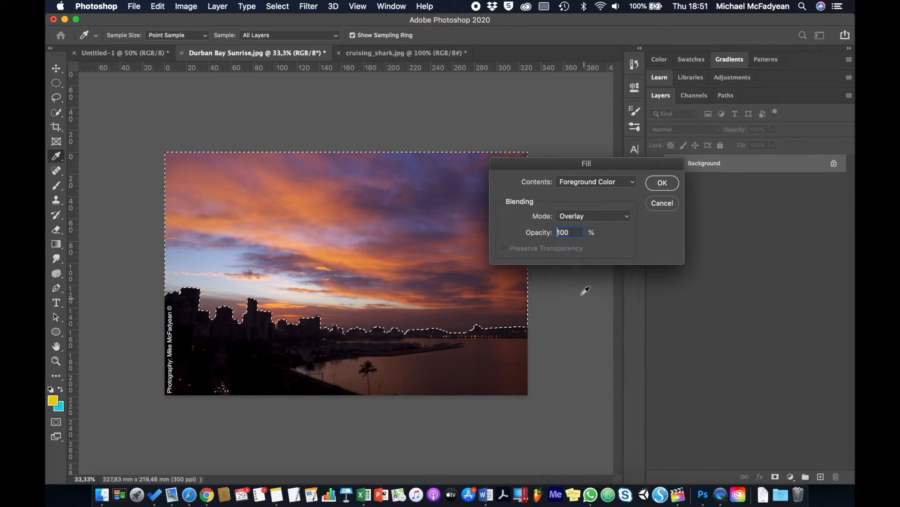
left_click(556, 232)
type("50")
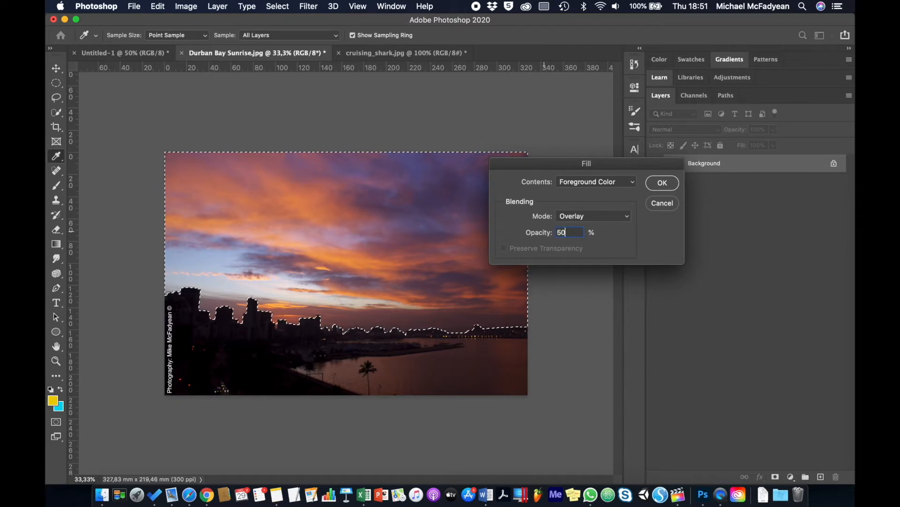
left_click(661, 183)
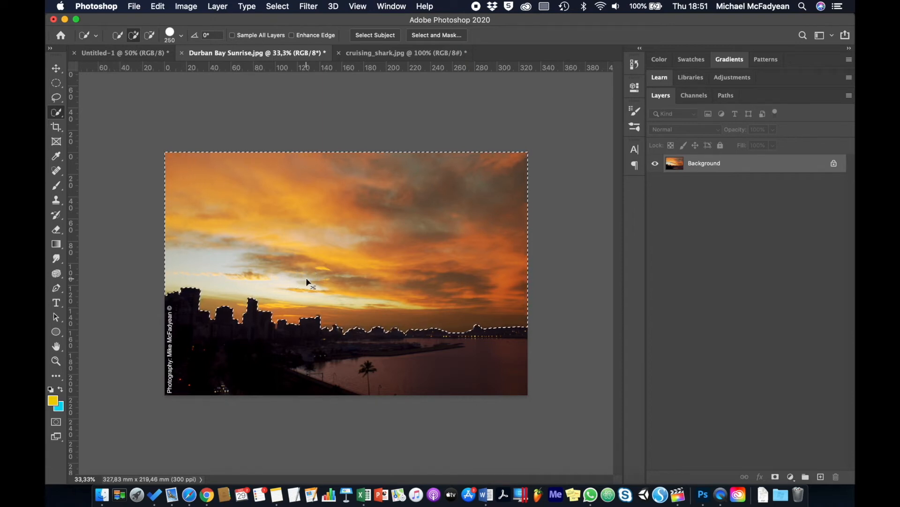
key("super+z")
Deselect the sky and brighten the whole photo with a Levels adjustment, setting the input white point to 95
key("super+d")
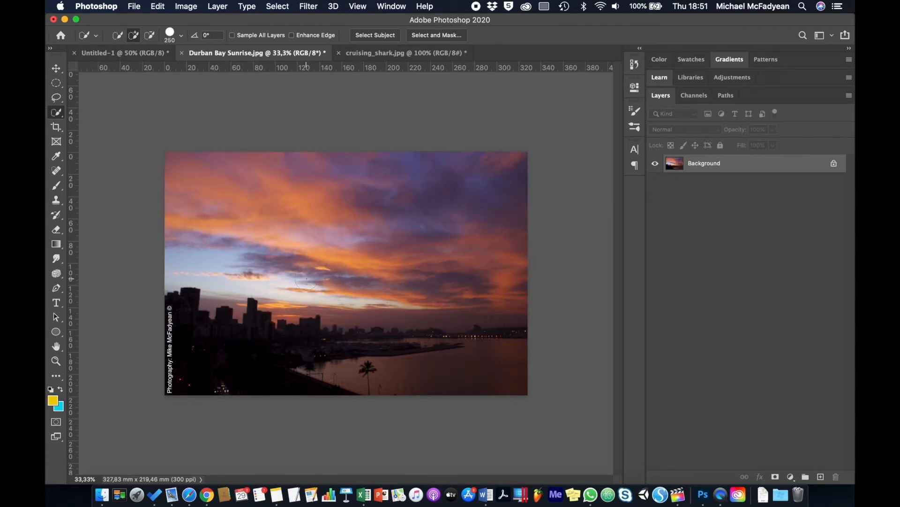
left_click(190, 10)
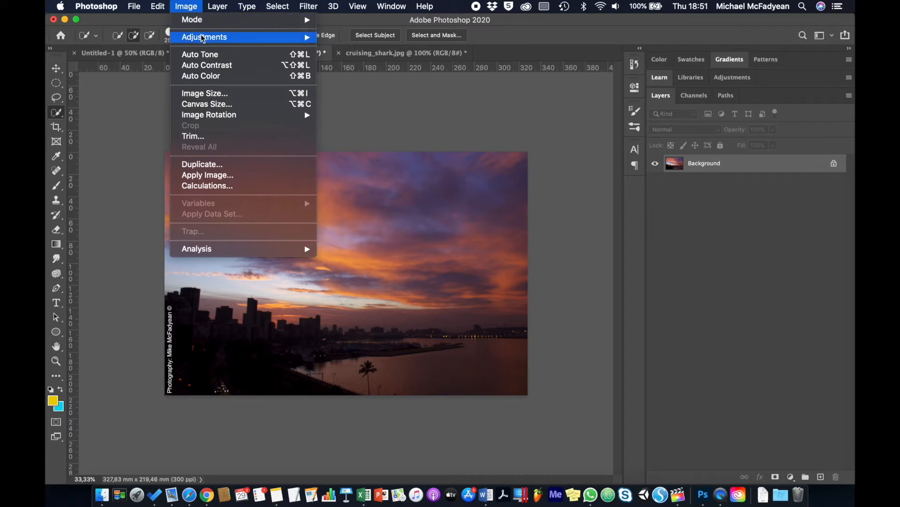
mouse_move(205, 38)
left_click(383, 51)
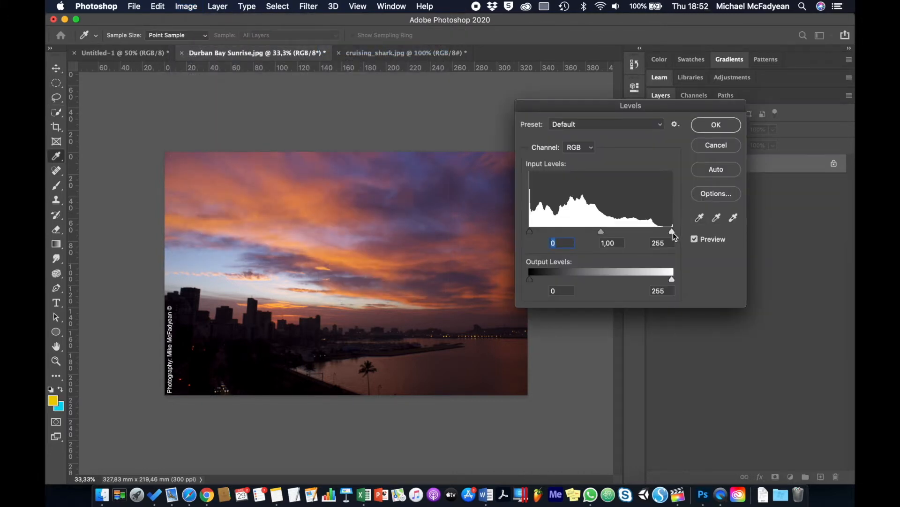
left_click_drag(672, 231, 577, 233)
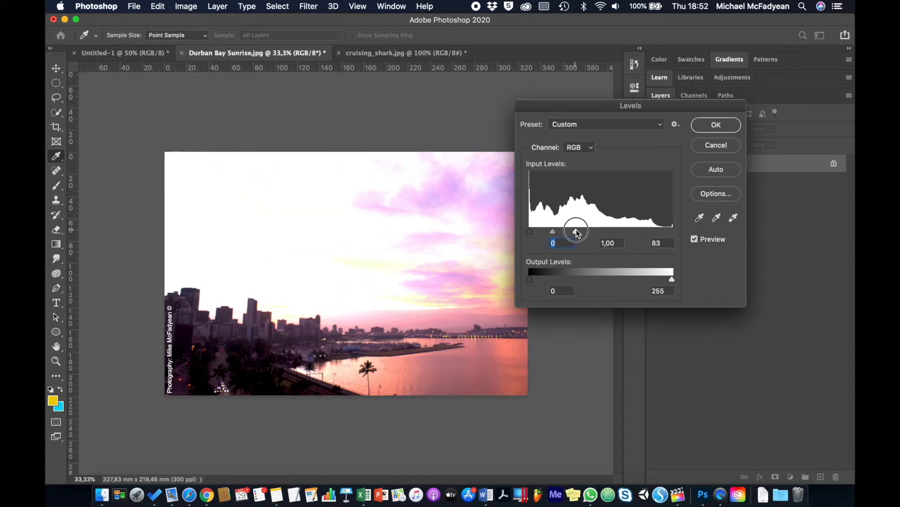
left_click_drag(577, 232, 770, 226)
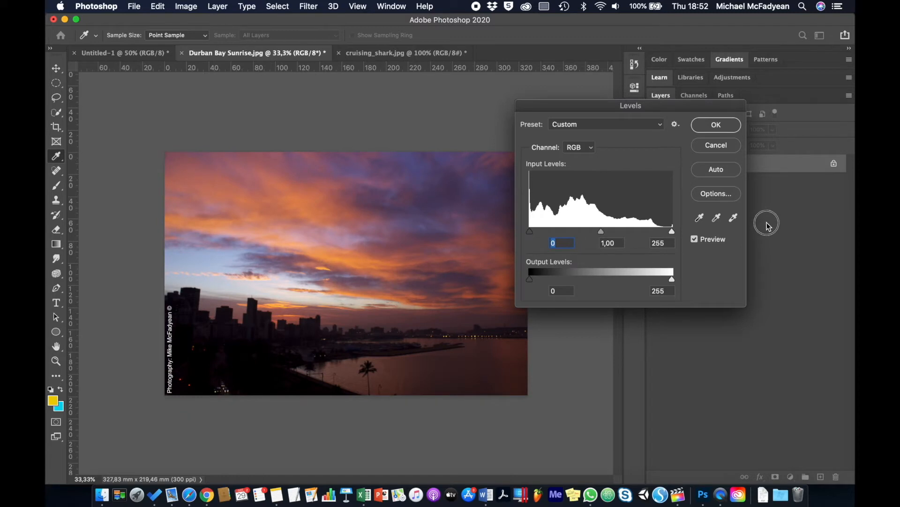
left_click_drag(672, 231, 584, 234)
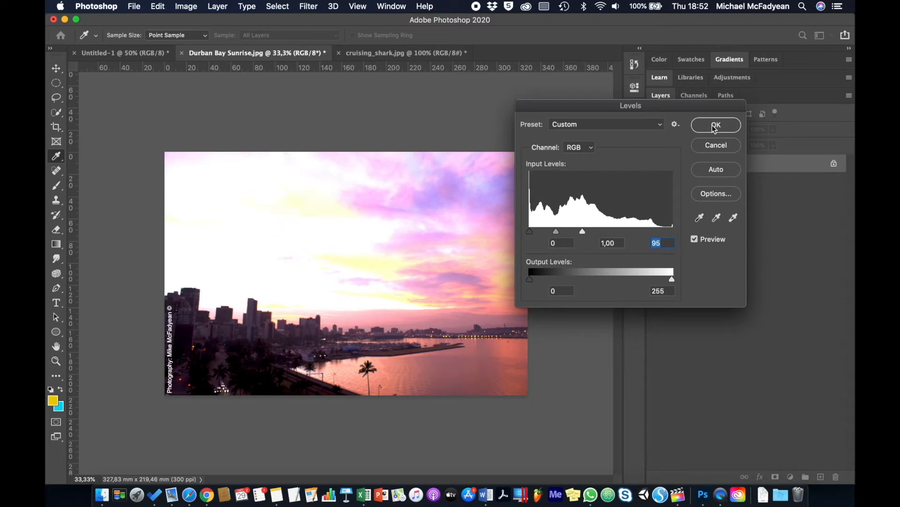
left_click(715, 125)
key("w")
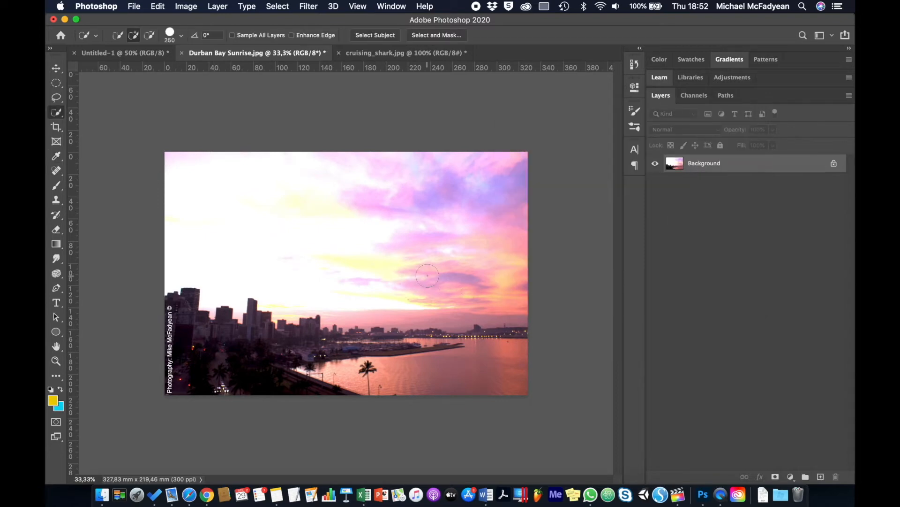
Load the saved sky selection in the Durban Bay photo and review the recorded history states
left_click(277, 6)
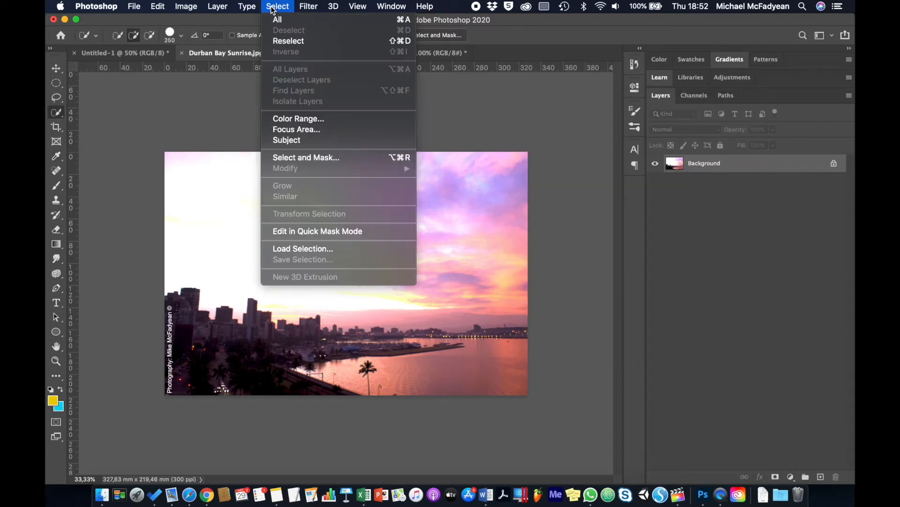
left_click(328, 249)
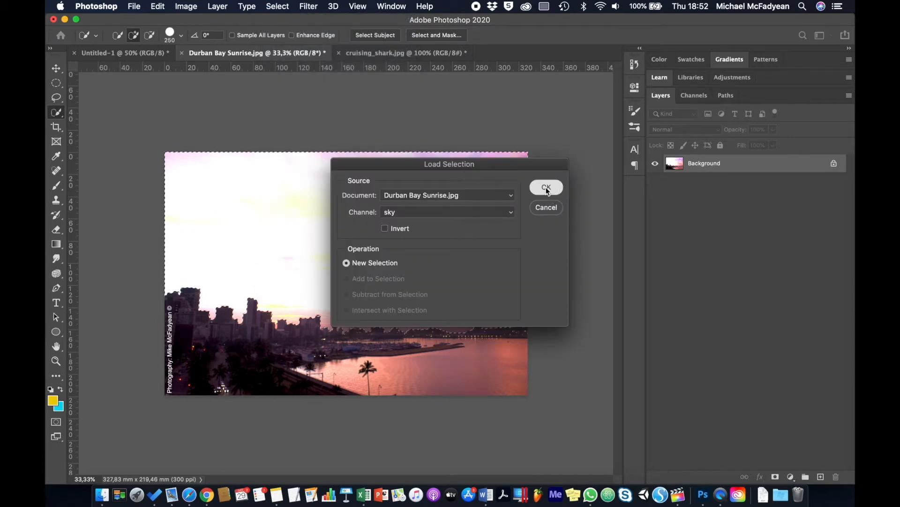
left_click(546, 187)
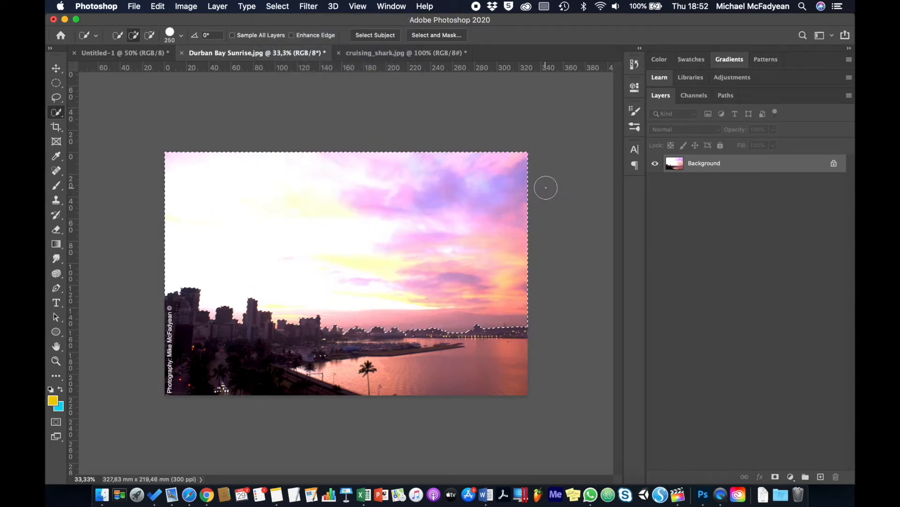
left_click(157, 6)
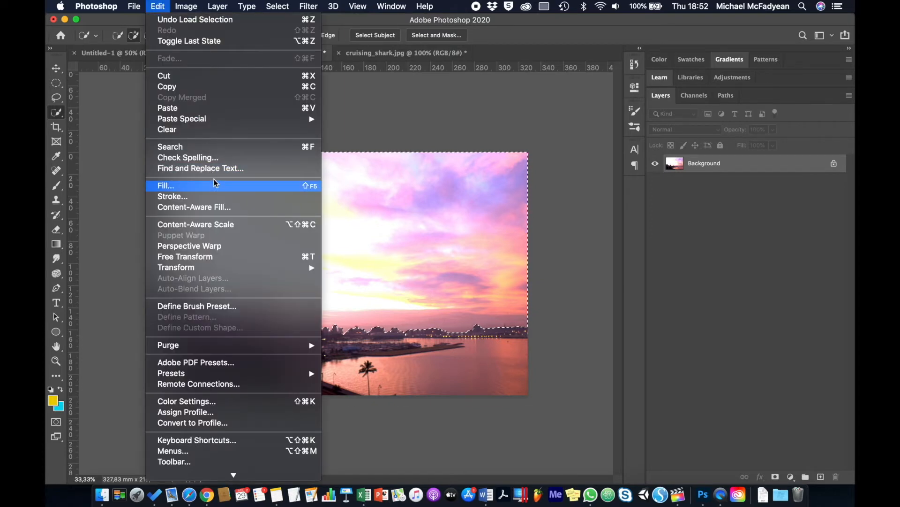
key("Escape")
left_click(637, 66)
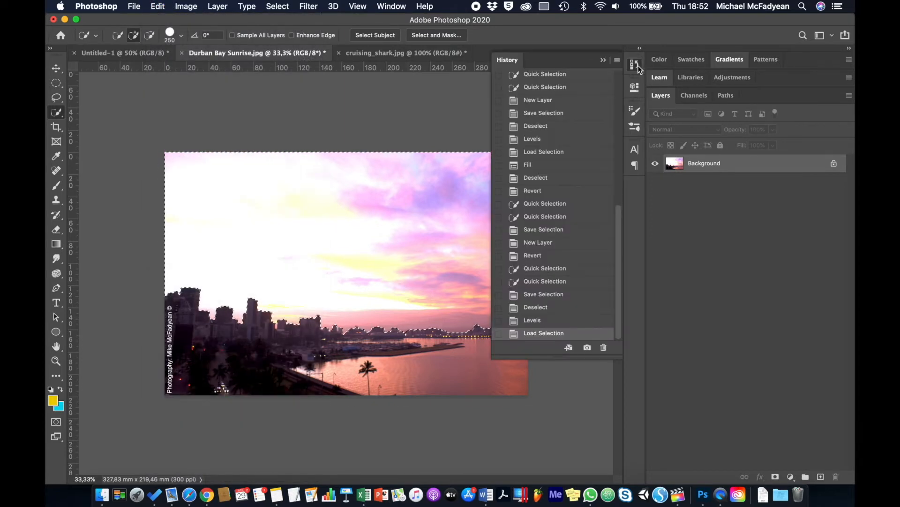
scroll(564, 128, "up", 10)
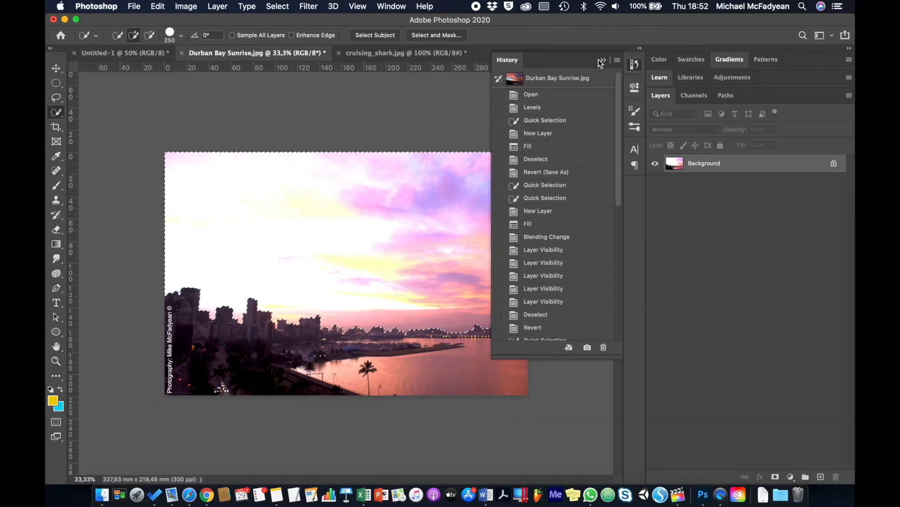
left_click(742, 60)
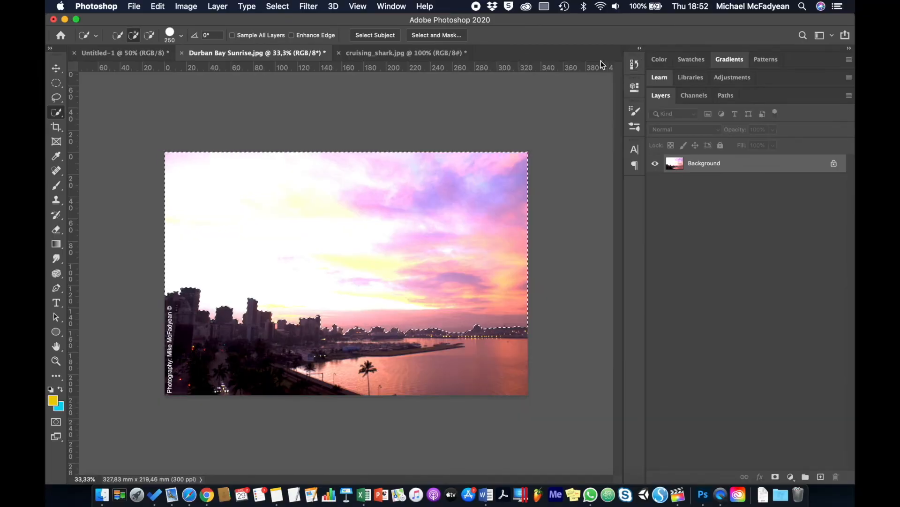
Fill the selected sky with History contents in Normal mode at 80% opacity, and deselect the sky
left_click(158, 6)
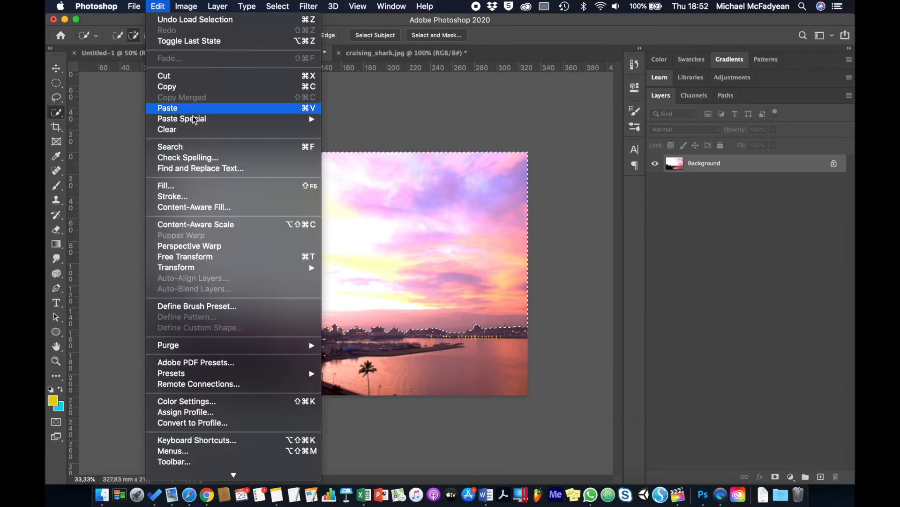
left_click(209, 185)
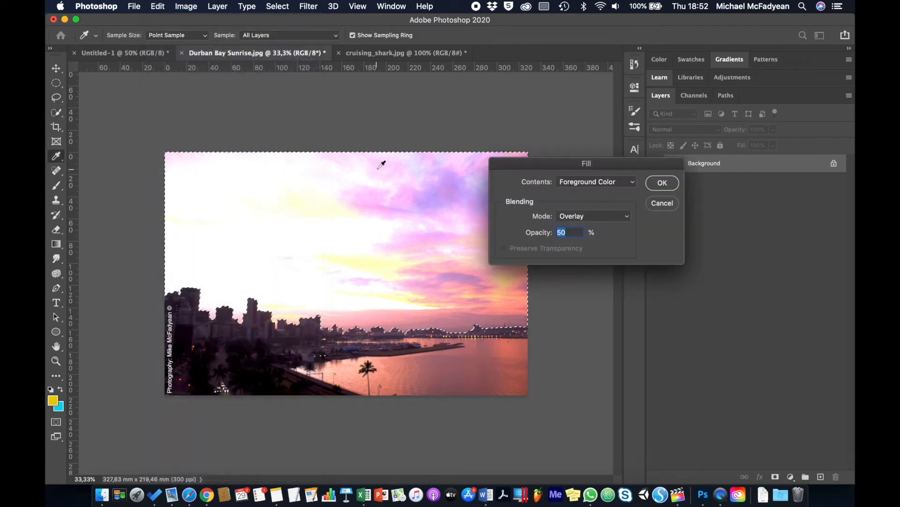
left_click(589, 186)
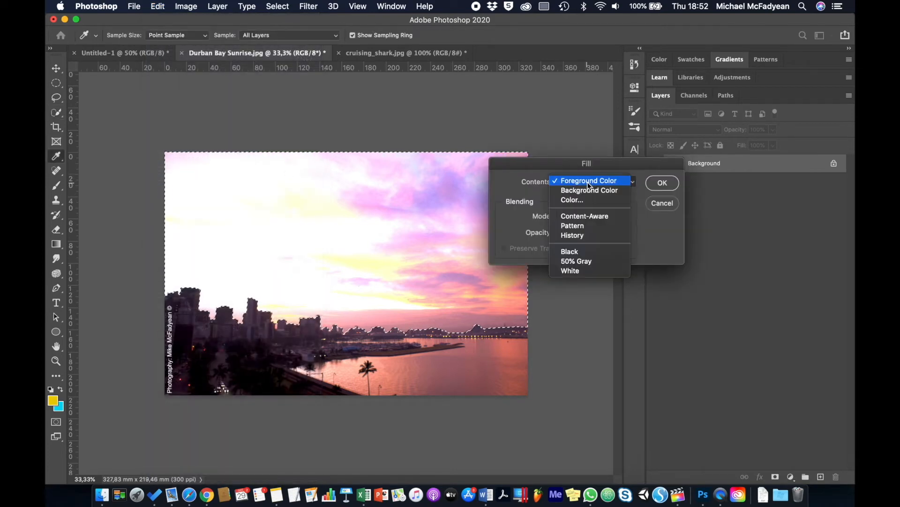
left_click(590, 239)
left_click(627, 217)
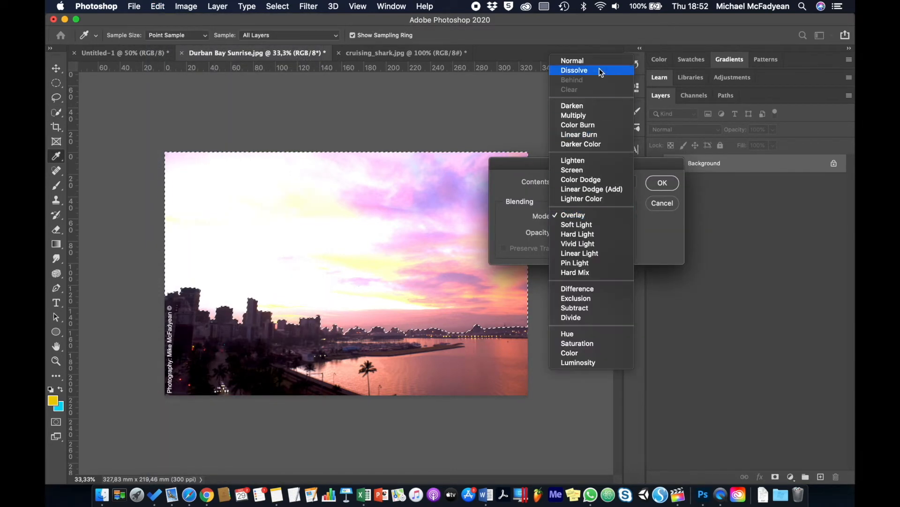
left_click(597, 61)
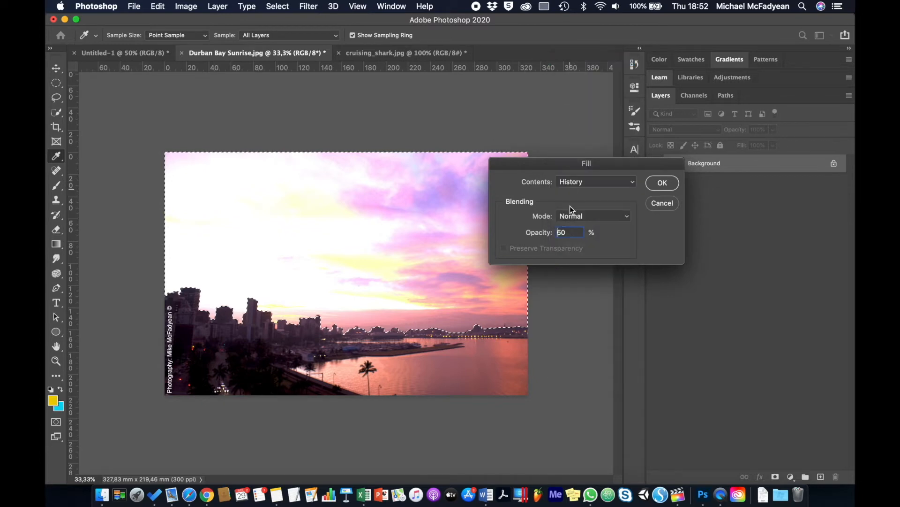
left_click(560, 233)
type("80")
left_click(612, 232)
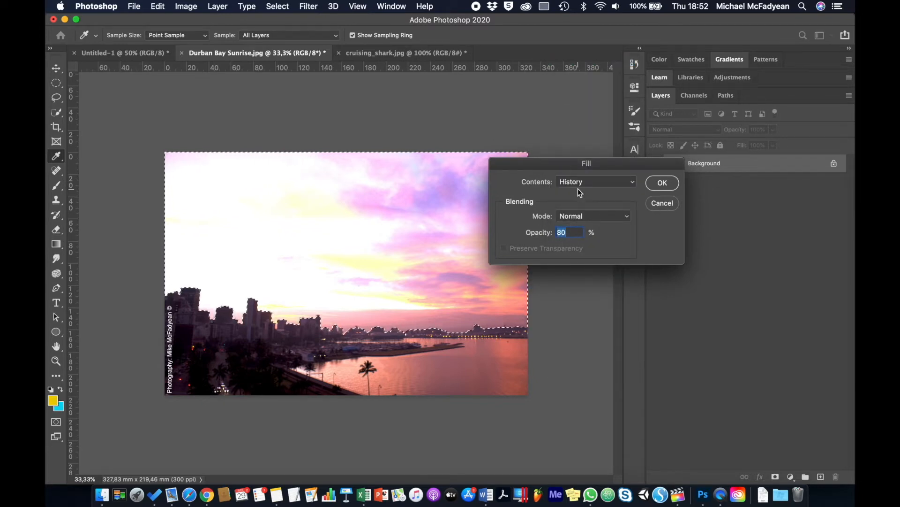
left_click(663, 183)
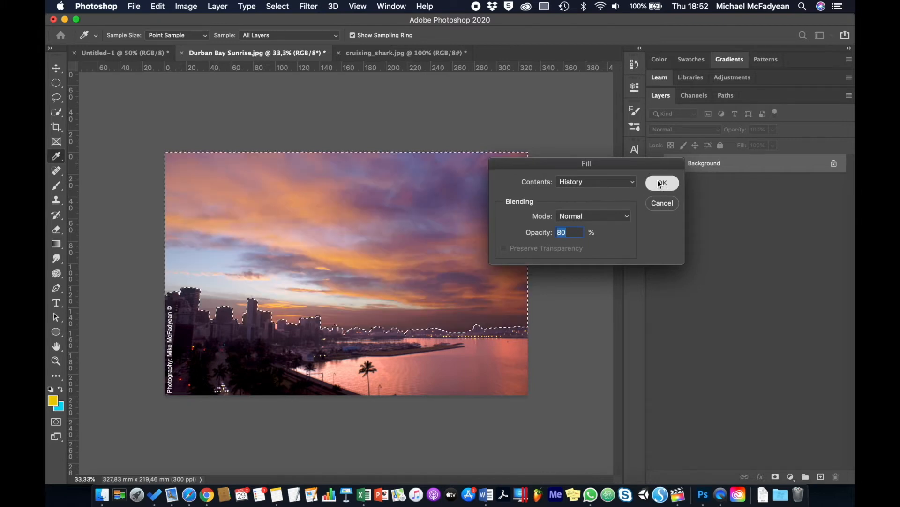
key("w")
key("super+d")
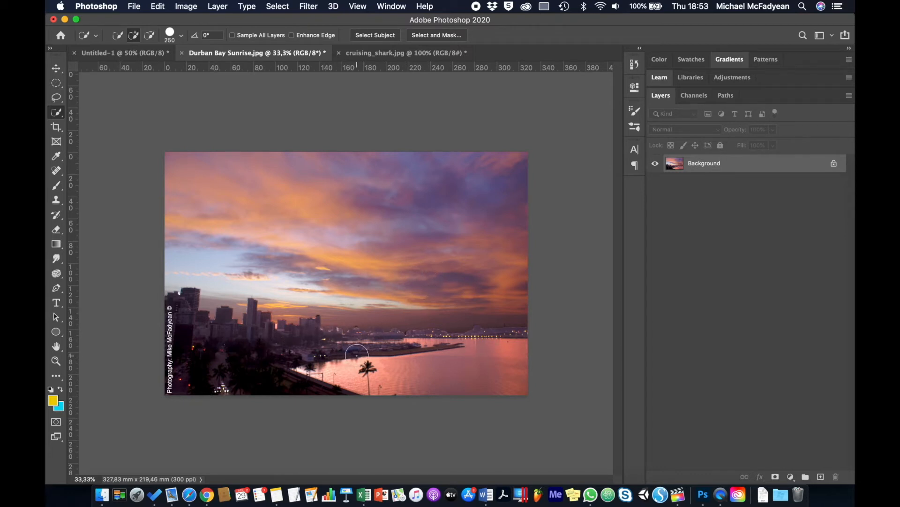
Fill the whole Durban Bay photo with History contents in Normal mode at 100% opacity
left_click(159, 7)
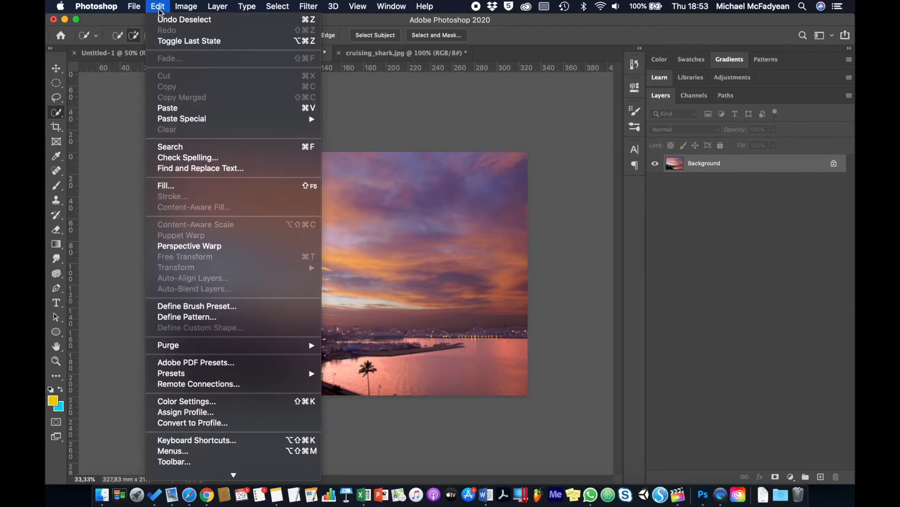
left_click(213, 190)
left_click(631, 186)
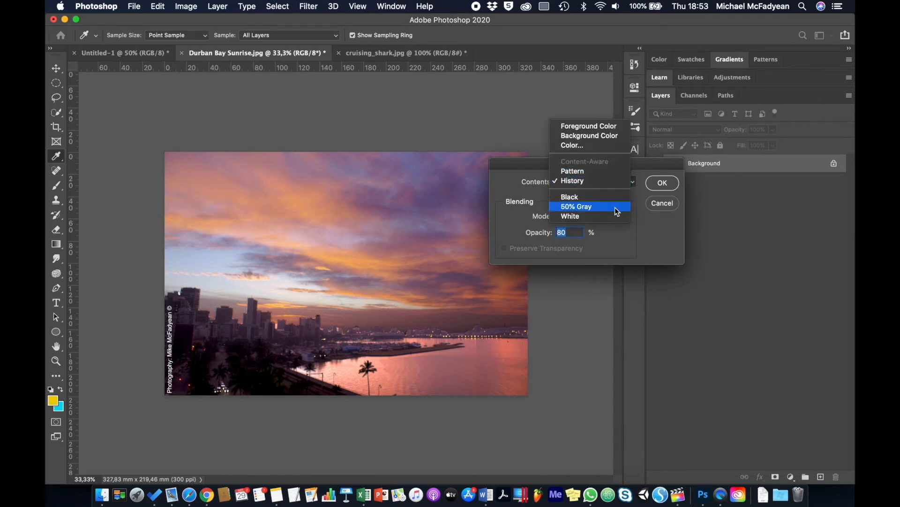
left_click(624, 238)
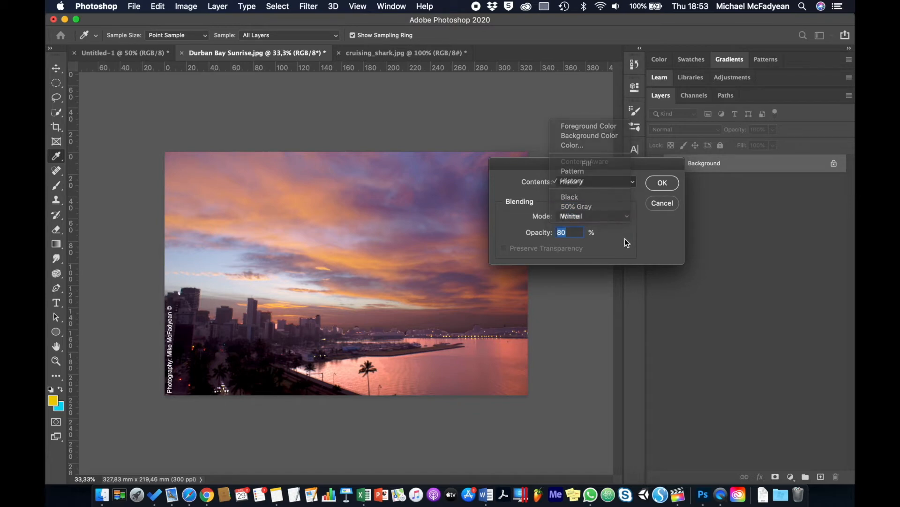
left_click(626, 216)
left_click(660, 225)
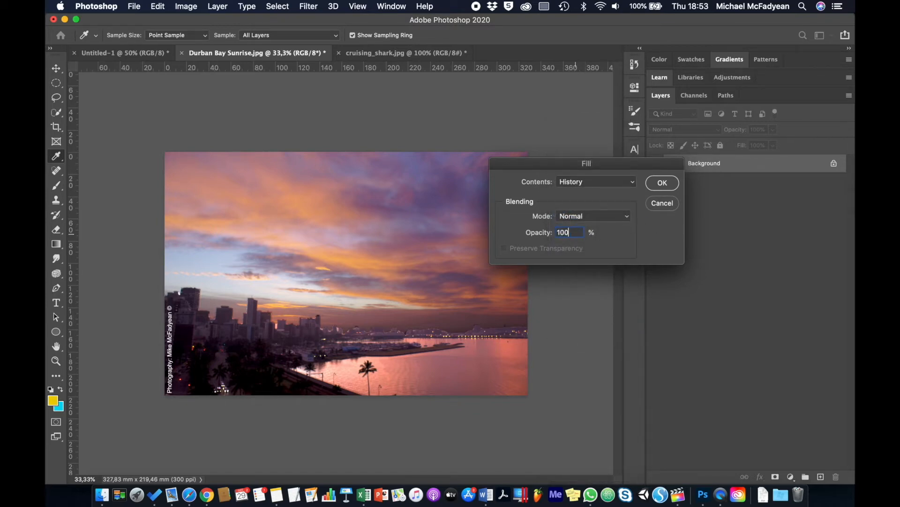
left_click(653, 186)
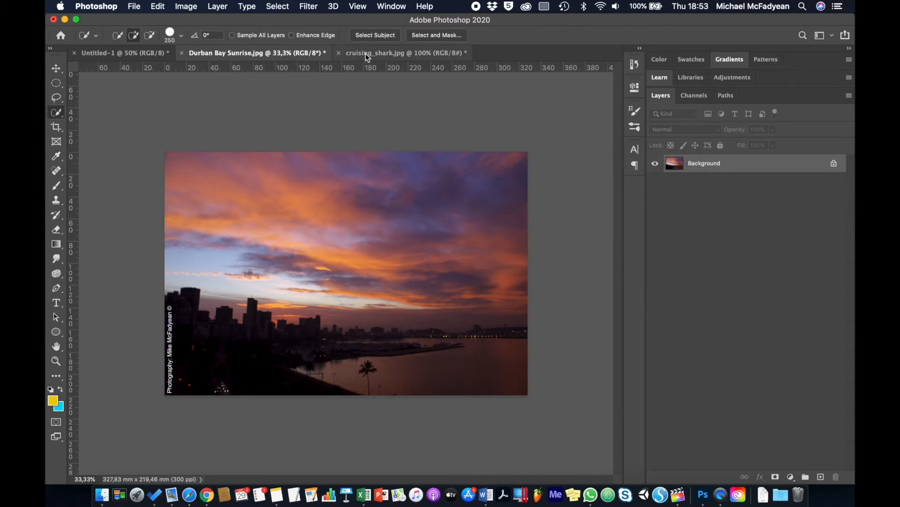
Try filling the blank Untitled-1 canvas with the light green conifer pattern from the Trees set, Normal mode at 100% opacity, and undo the fill
left_click(131, 55)
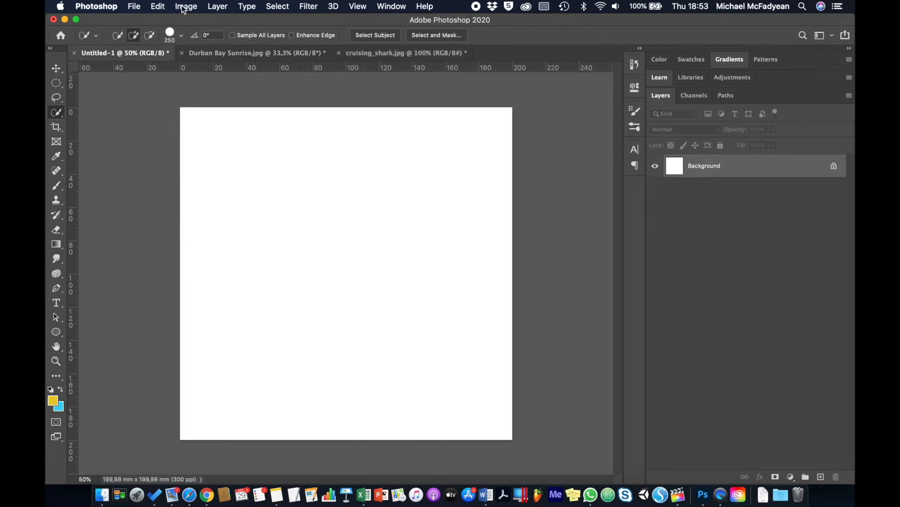
left_click(157, 7)
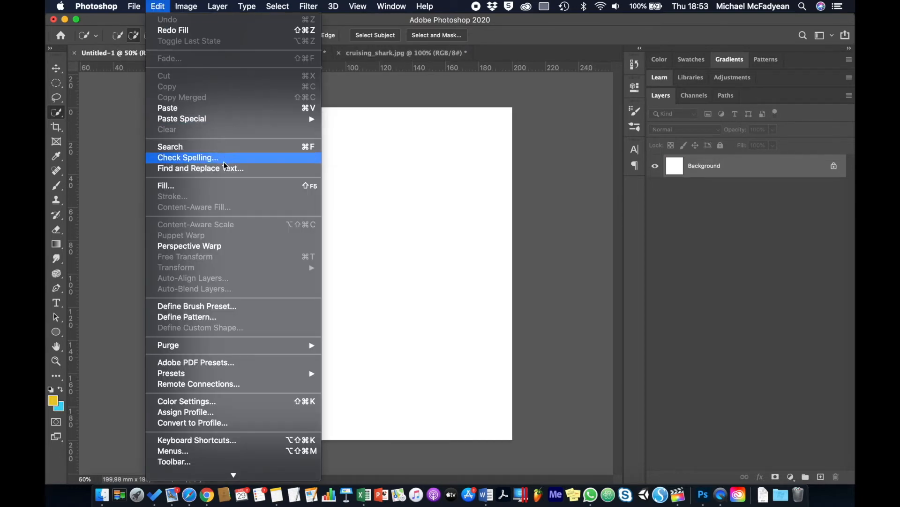
left_click(230, 186)
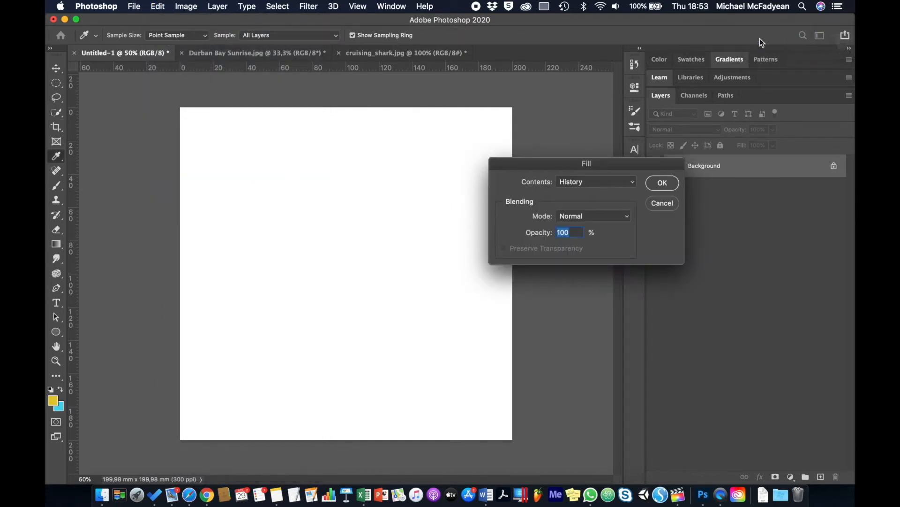
left_click(631, 183)
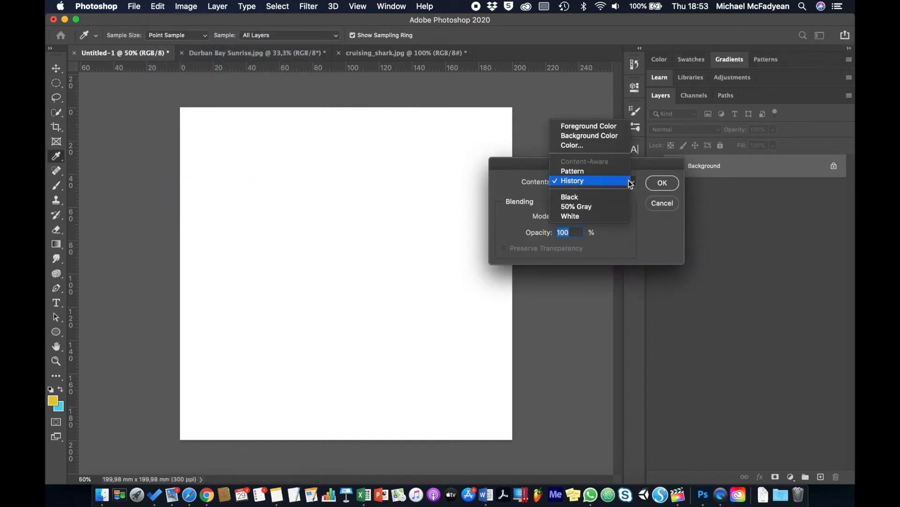
left_click(618, 172)
left_click(578, 213)
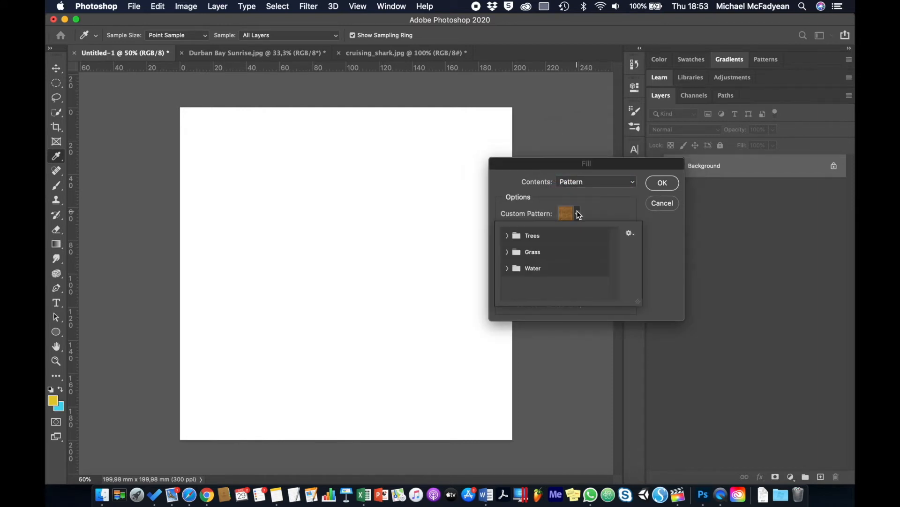
left_click(508, 235)
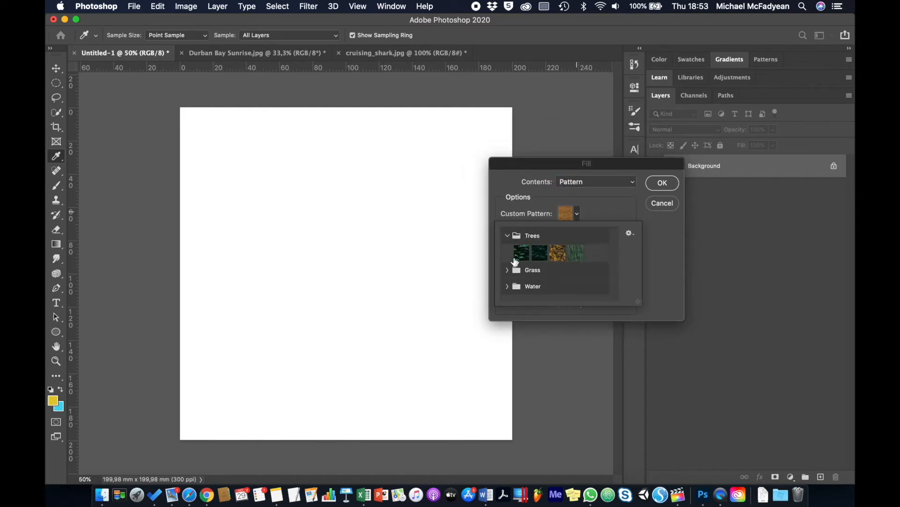
left_click(574, 249)
left_click(595, 194)
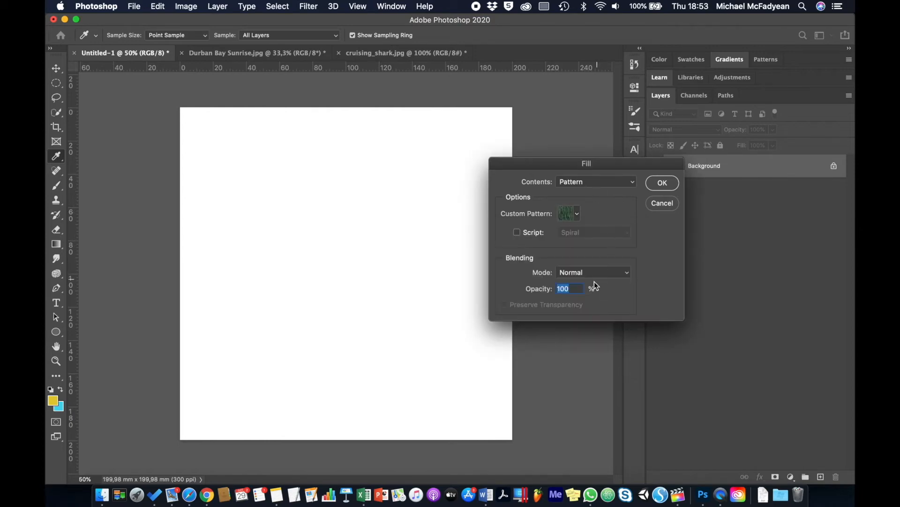
left_click(660, 183)
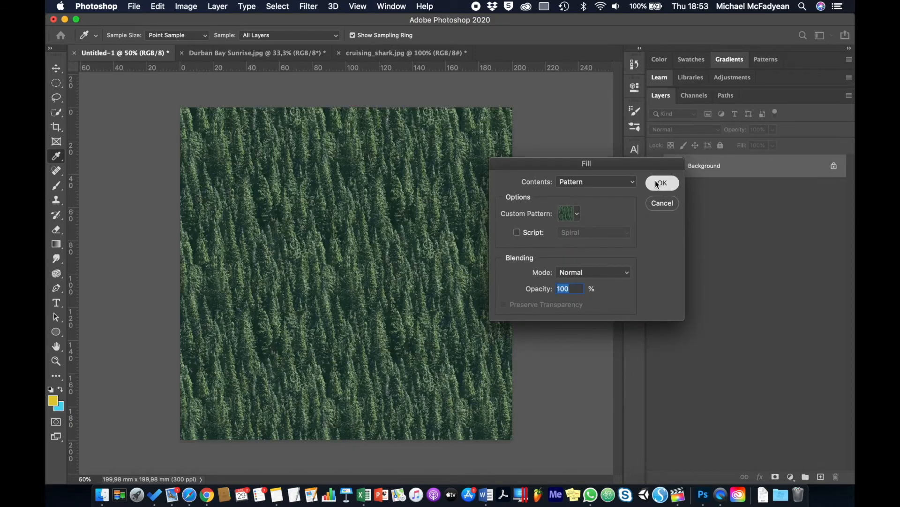
key("w")
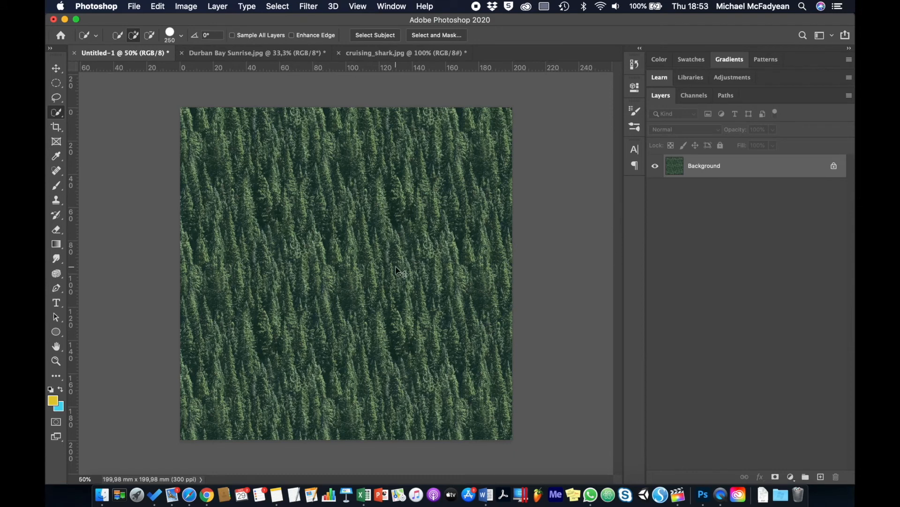
key("super+z")
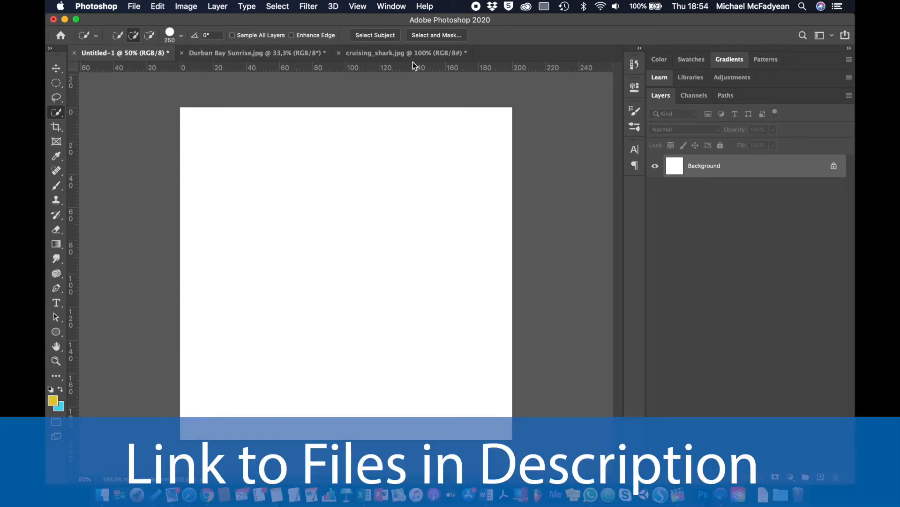
Switch to the cruising_shark.jpg document and select the black shark silhouette with the Quick Selection tool at brush size 45
left_click(395, 52)
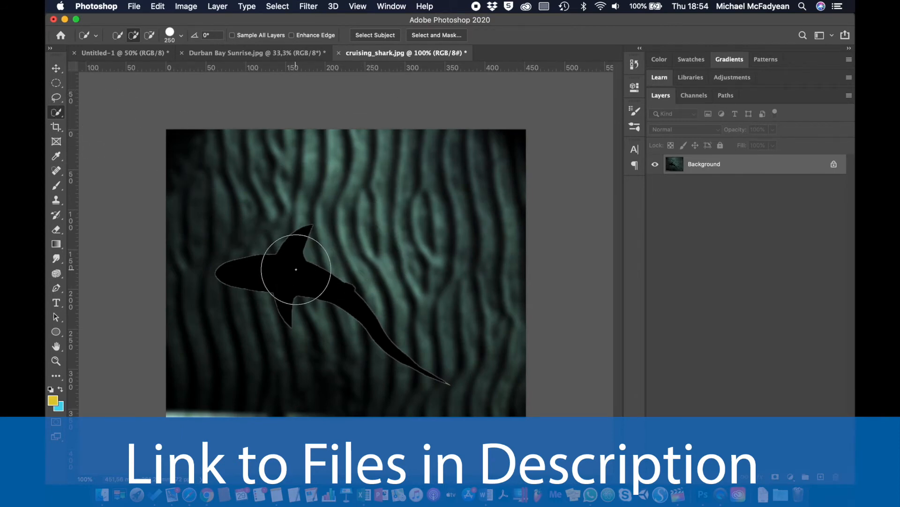
key("bracketleft")
key("bracketleft")
key("bracketleft")
key("bracketleft")
key("bracketleft")
key("bracketleft")
key("bracketleft")
key("bracketleft")
key("bracketleft")
key("bracketleft")
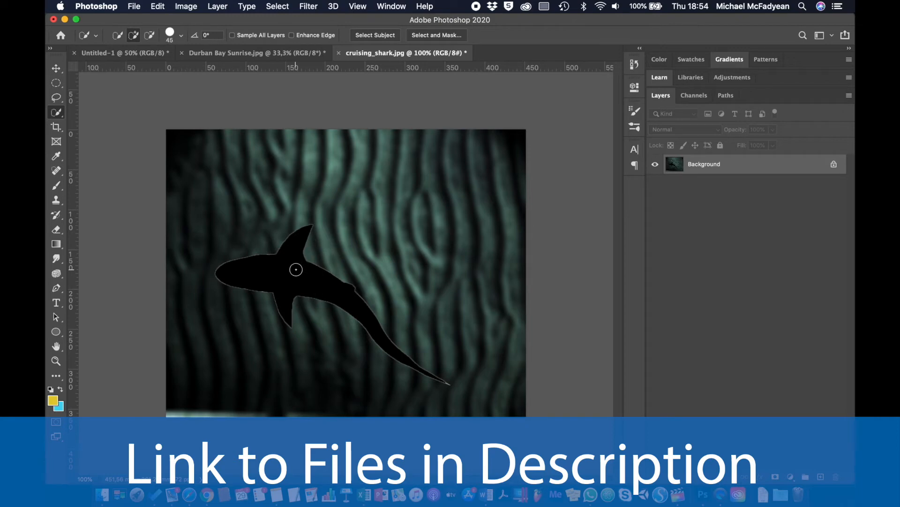
left_click(296, 269)
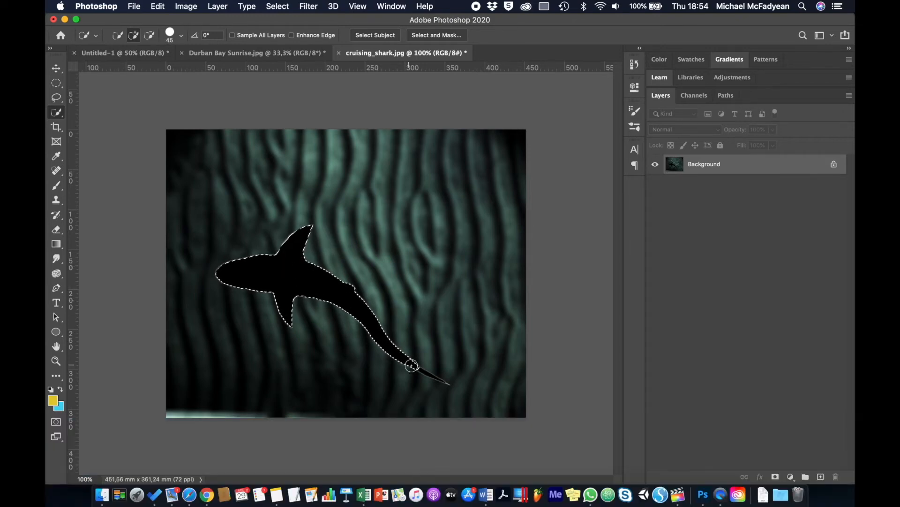
Revert the shark photo to its last saved version
left_click(134, 7)
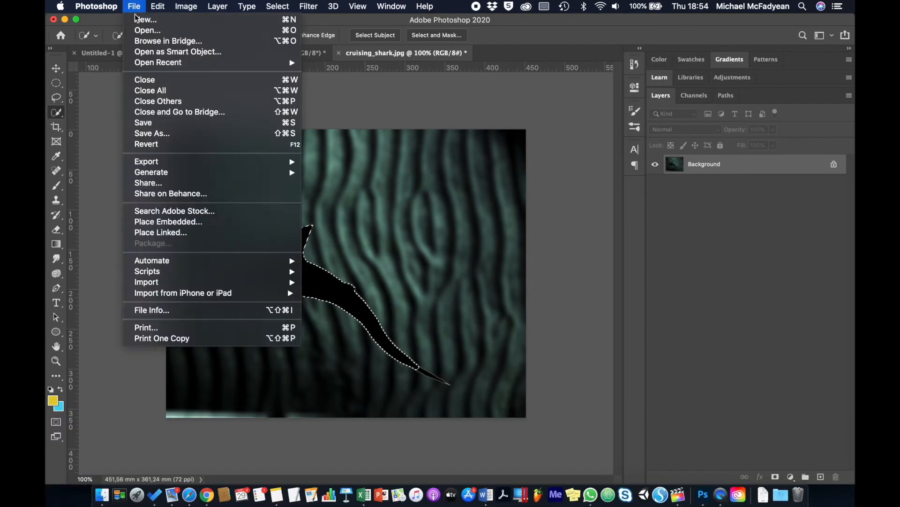
left_click(170, 142)
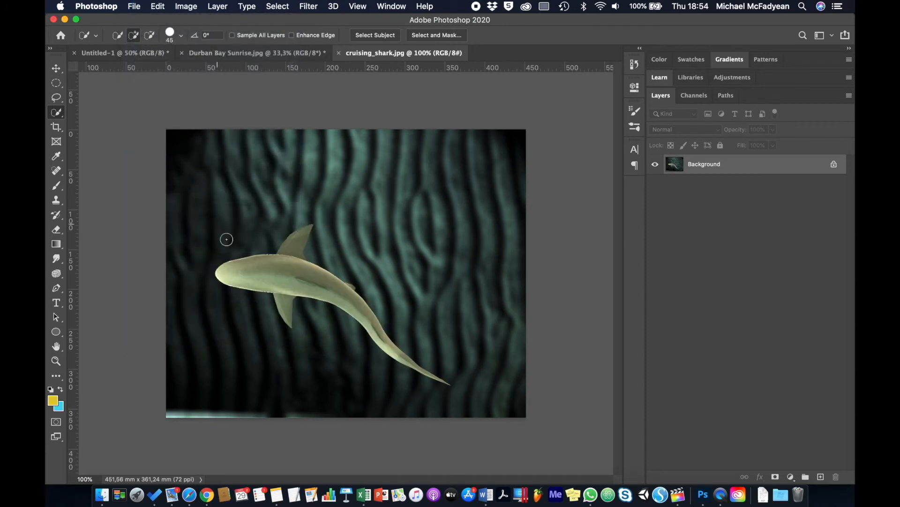
Select the whole shark with the Quick Selection tool, reset the default colors and fill the selection with the black foreground color
left_click_drag(290, 252, 287, 300)
key("d")
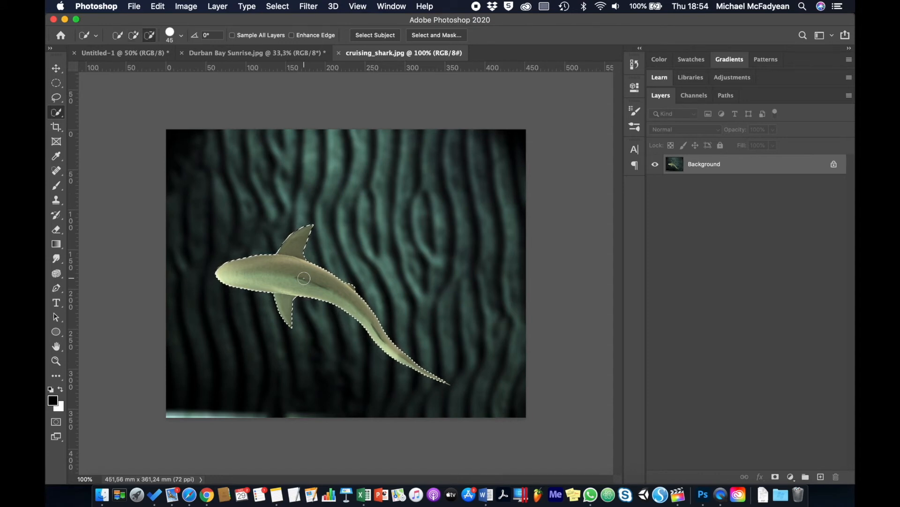
key("alt+BackSpace")
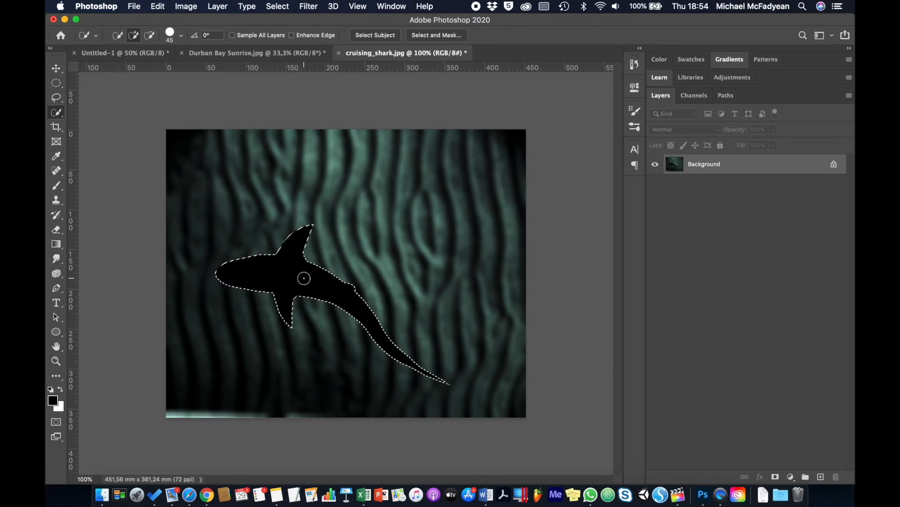
Copy the black shark to its own layer, hide the Background to isolate it and delete the Background layer
key("super+j")
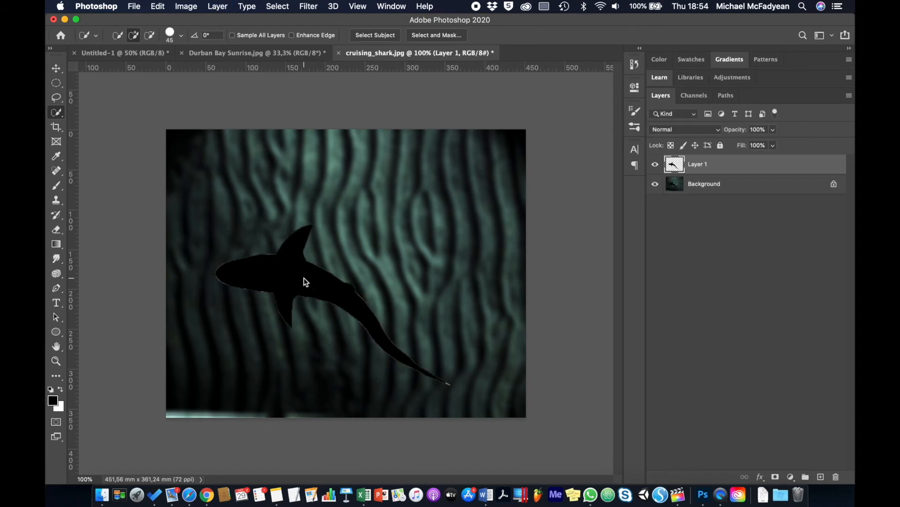
left_click(656, 184)
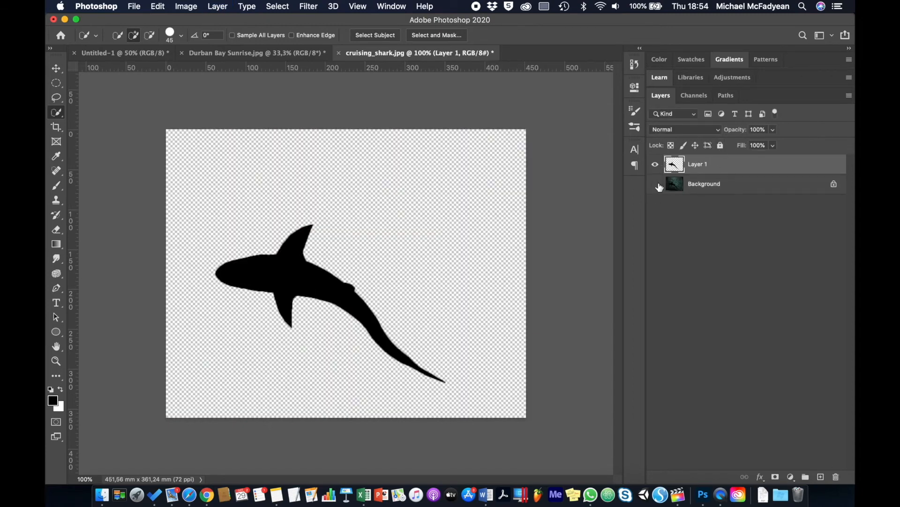
left_click(713, 188)
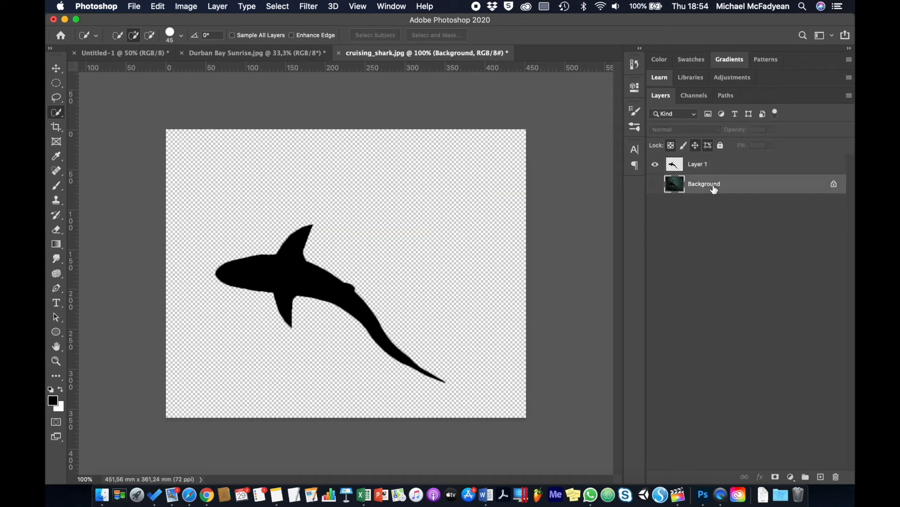
left_click(836, 476)
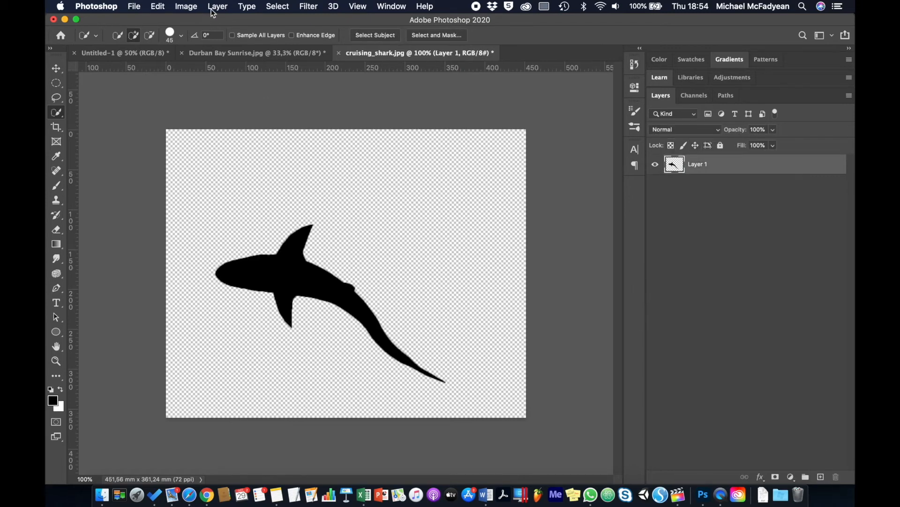
Trim the canvas tightly around the shark on all four sides, based on Transparent Pixels
left_click(186, 6)
left_click(214, 136)
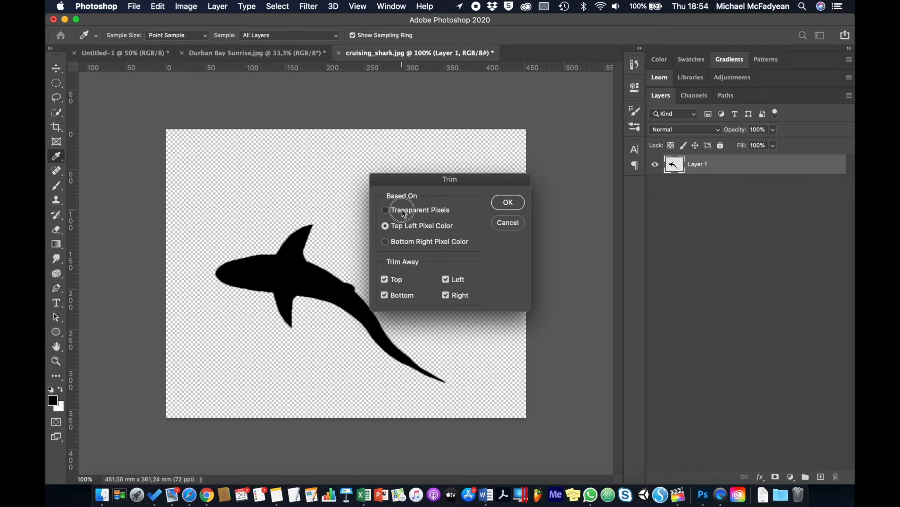
left_click(502, 201)
key("w")
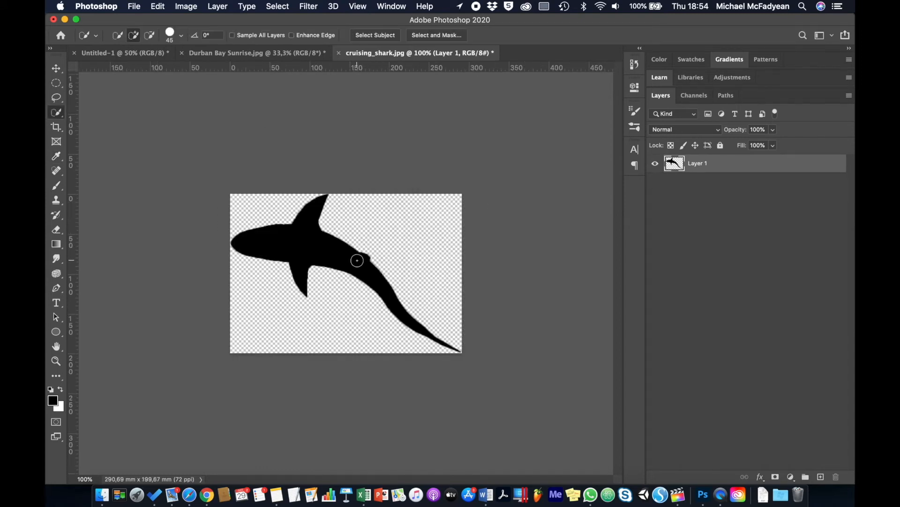
Define the trimmed shark silhouette as a pattern named "Shark Pattern"
left_click(159, 6)
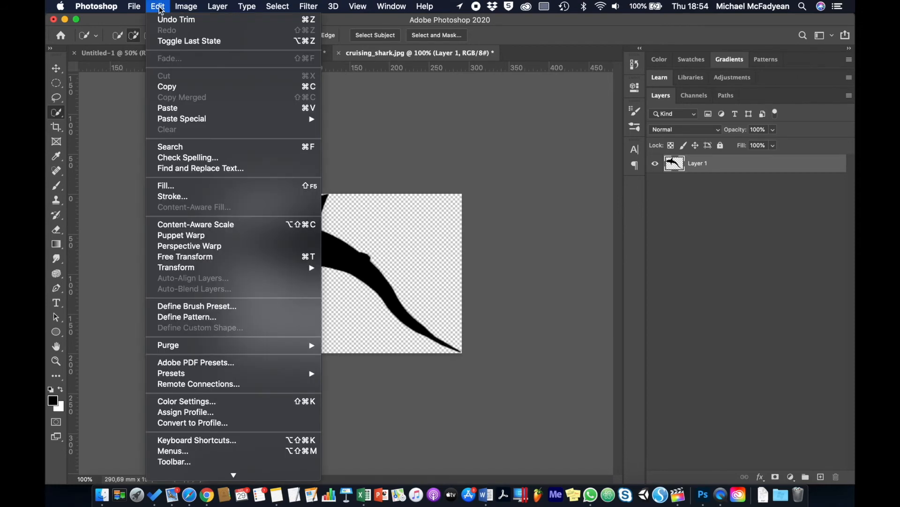
left_click(212, 321)
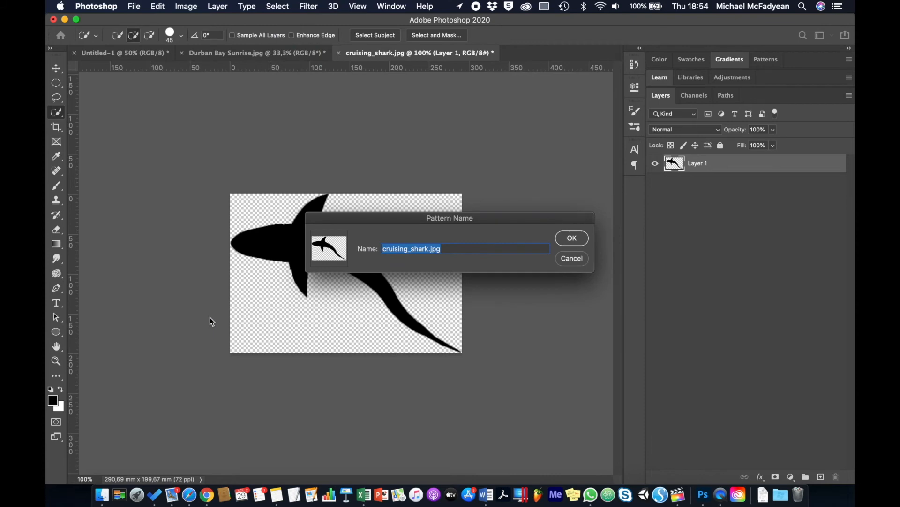
type("Shark Pattern")
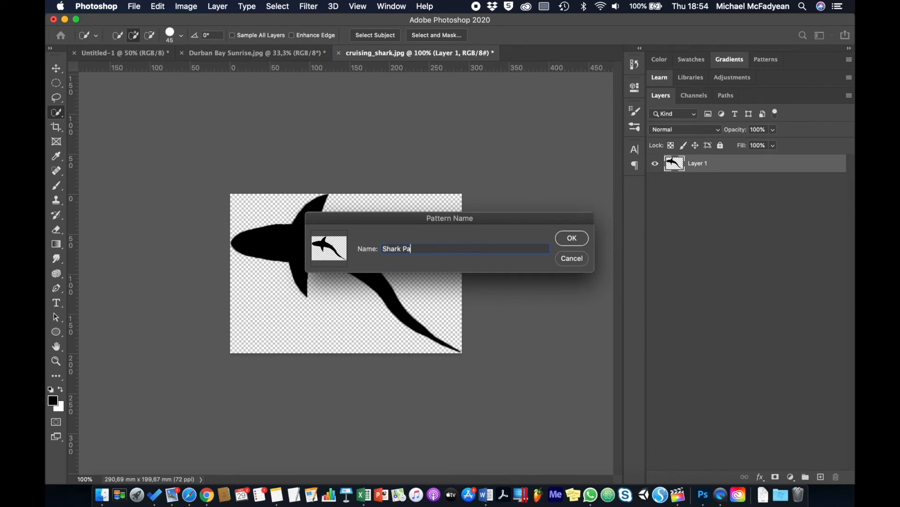
left_click(573, 238)
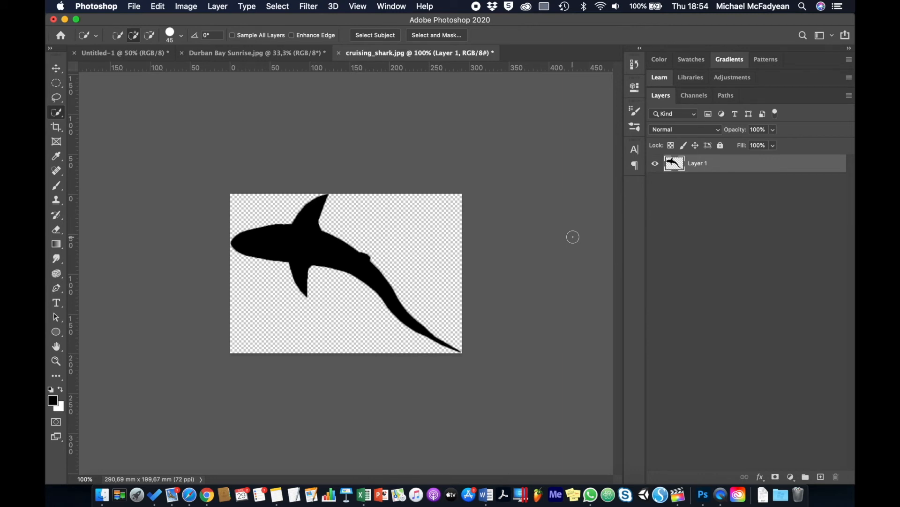
Try filling the blank Untitled-1 canvas with the custom shark pattern, Normal mode at 100% opacity without a script, and undo the fill
left_click(136, 52)
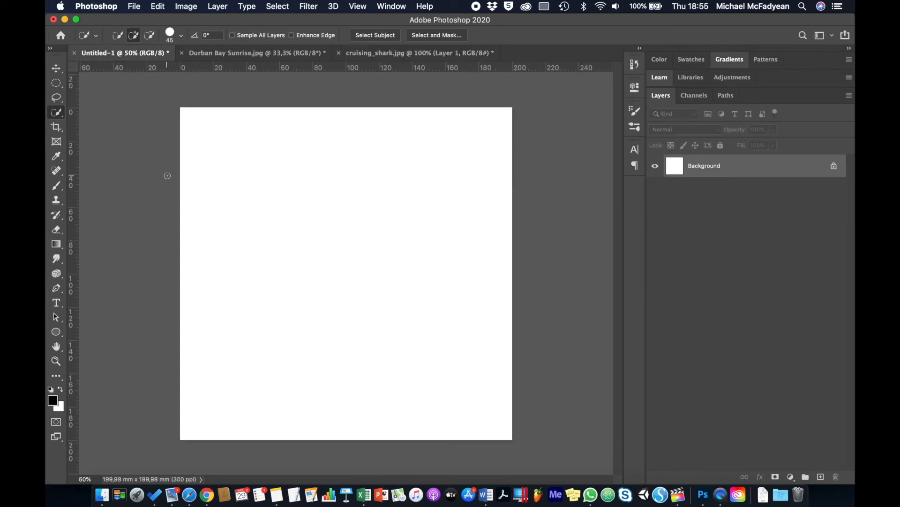
left_click(160, 6)
left_click(189, 184)
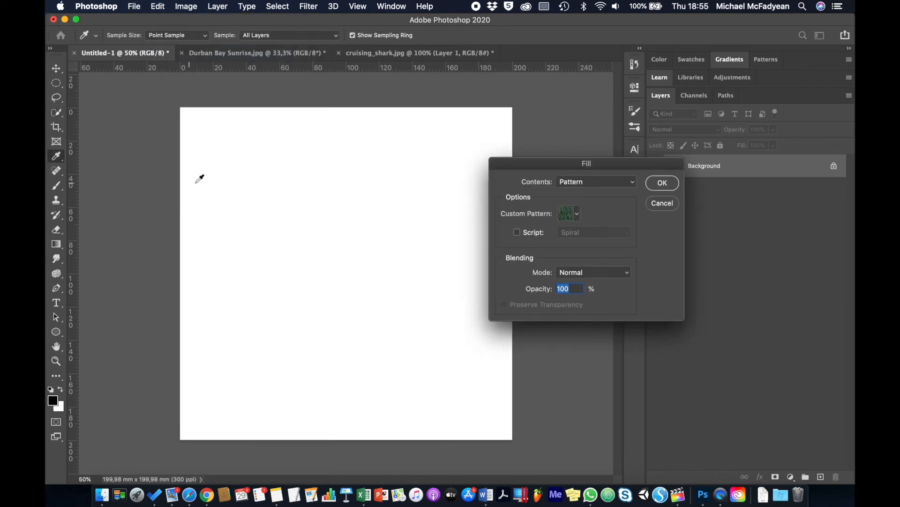
left_click(579, 213)
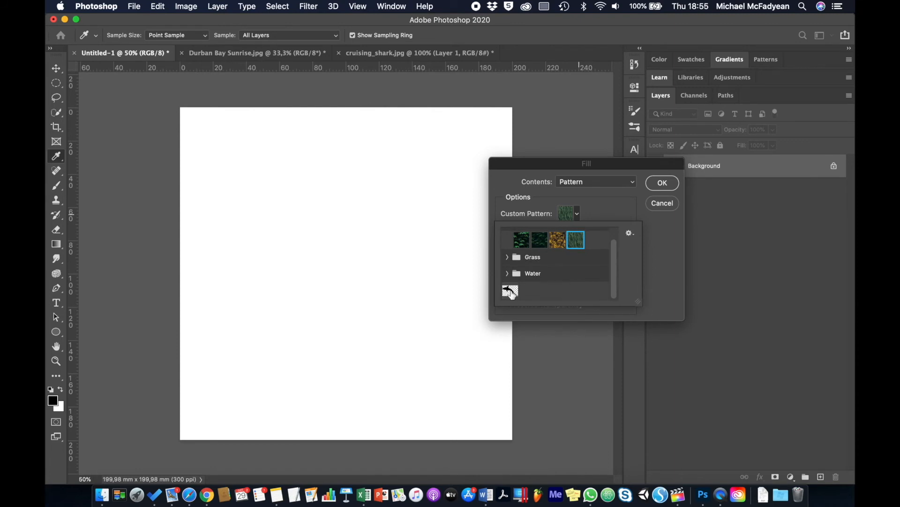
left_click(511, 292)
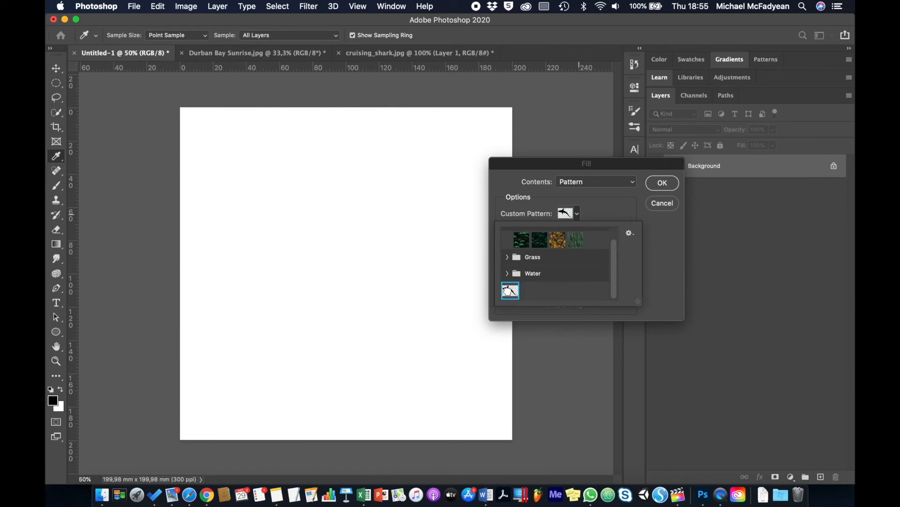
left_click(634, 210)
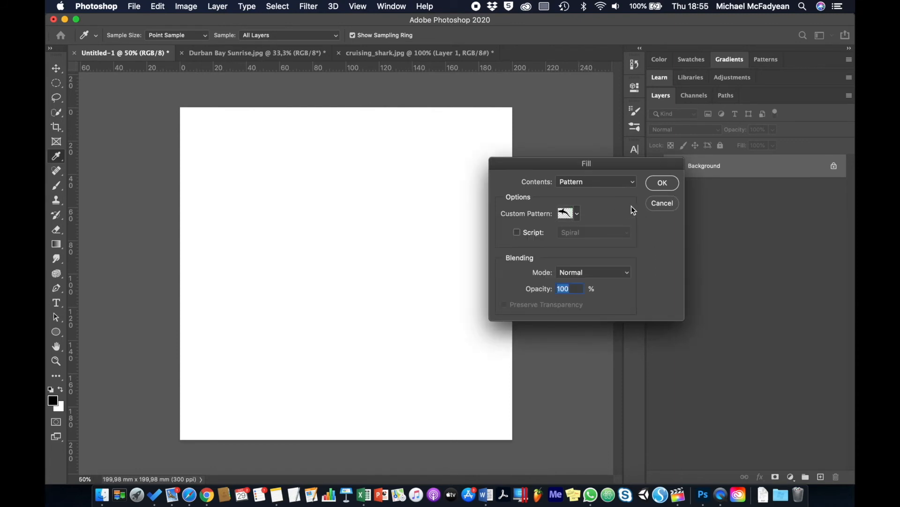
left_click(661, 186)
key("w")
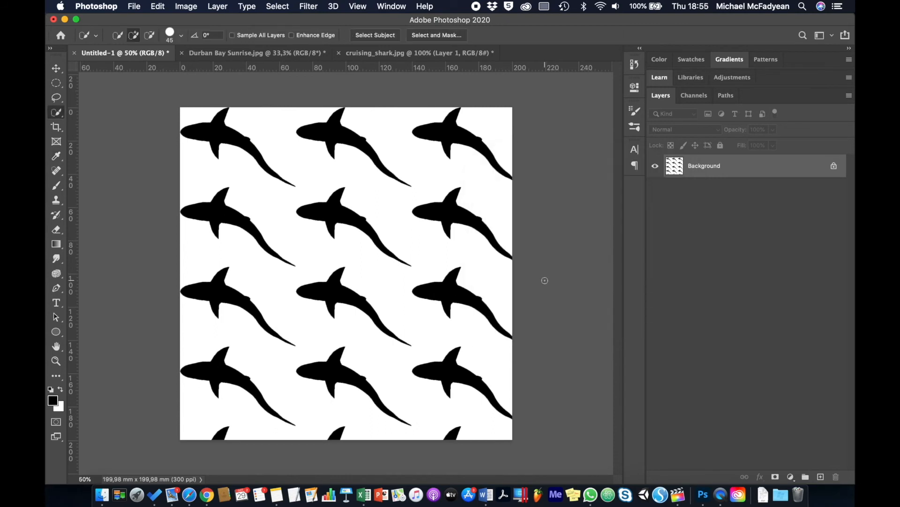
key("super+z")
Start a scripted Spiral fill of the blank canvas with the shark pattern, Normal mode at 100% opacity
left_click(159, 6)
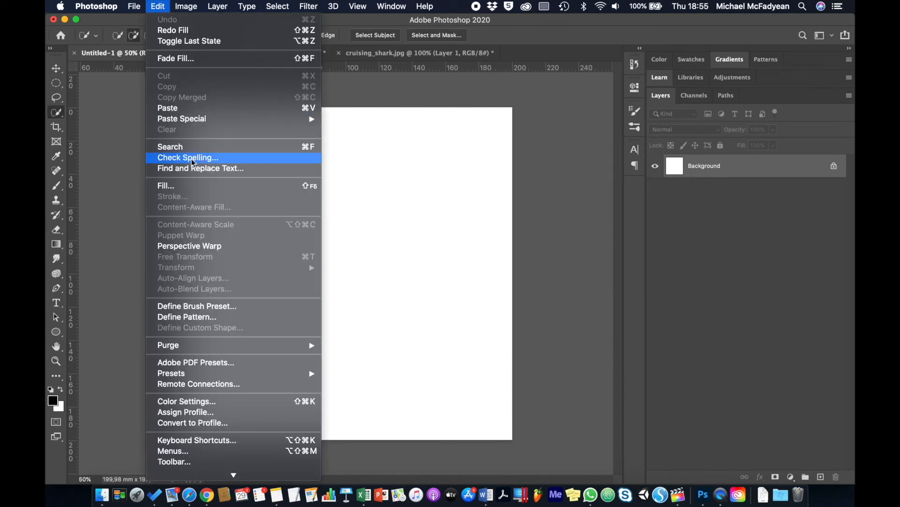
left_click(200, 185)
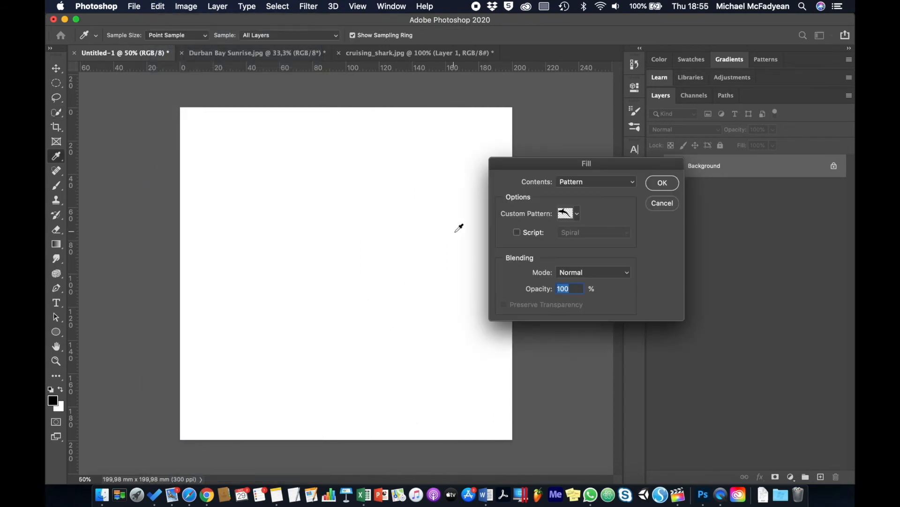
left_click(520, 234)
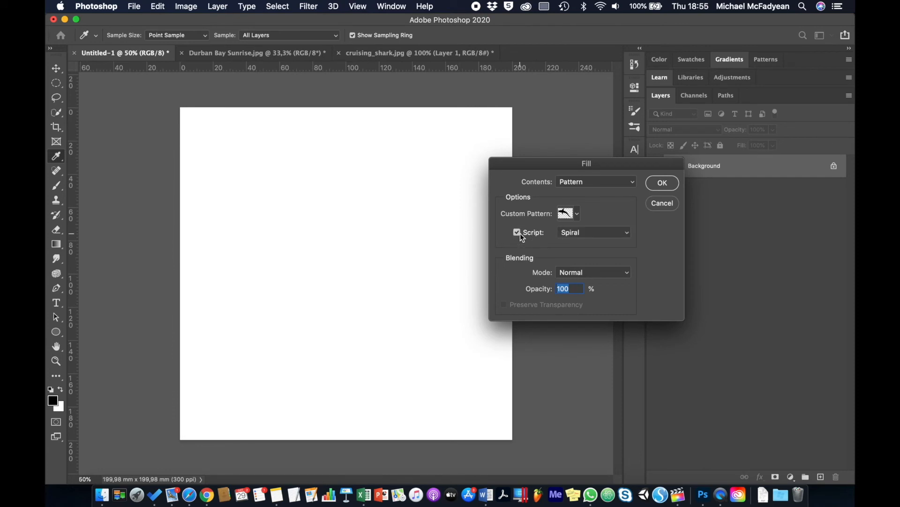
left_click(627, 234)
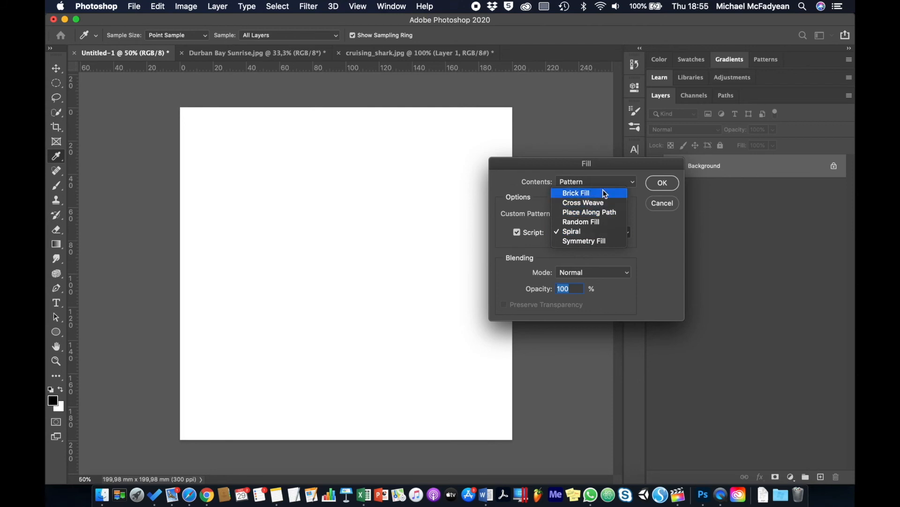
left_click(600, 233)
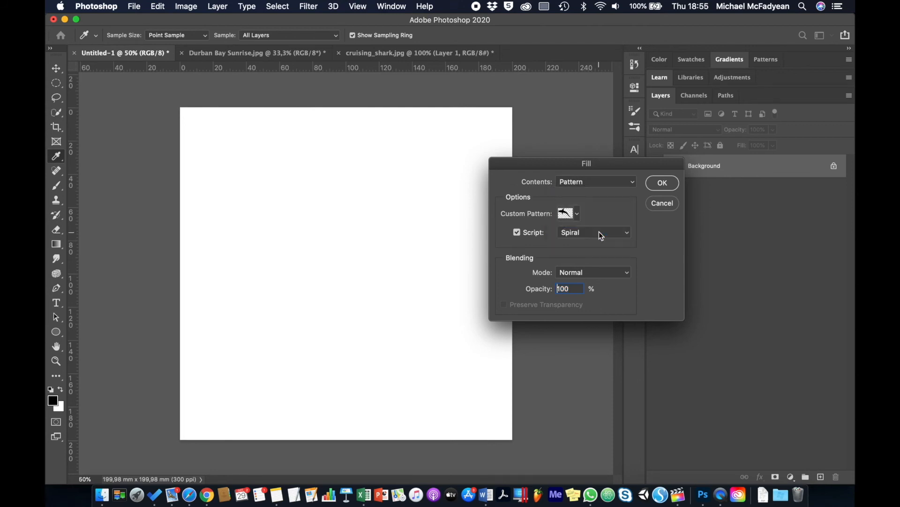
left_click(663, 185)
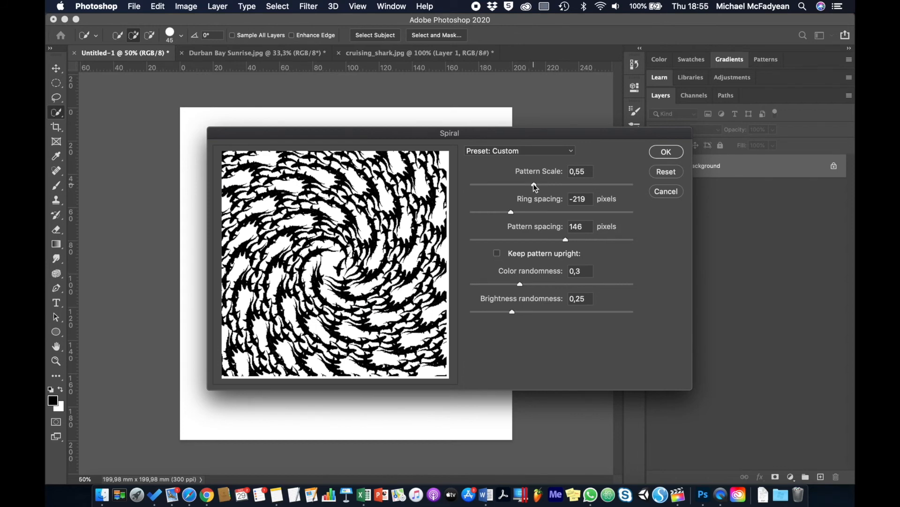
Set the spiral's pattern scale to about 0.52 and its ring spacing to 96 pixels, and apply the fill
left_click_drag(535, 188, 519, 187)
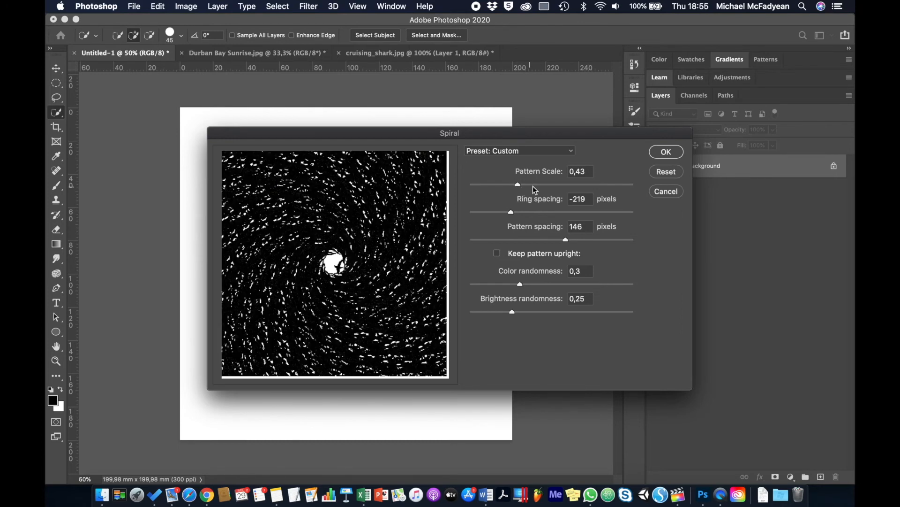
left_click(566, 183)
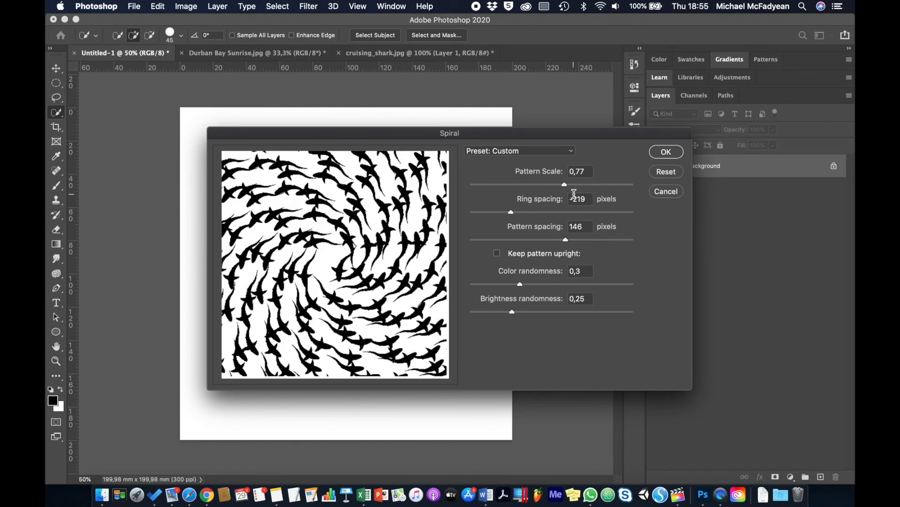
left_click(532, 214)
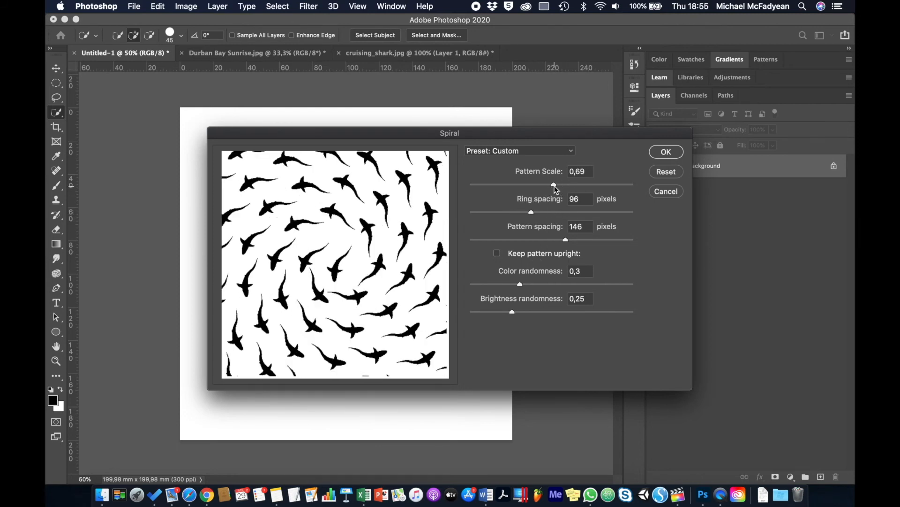
left_click(531, 185)
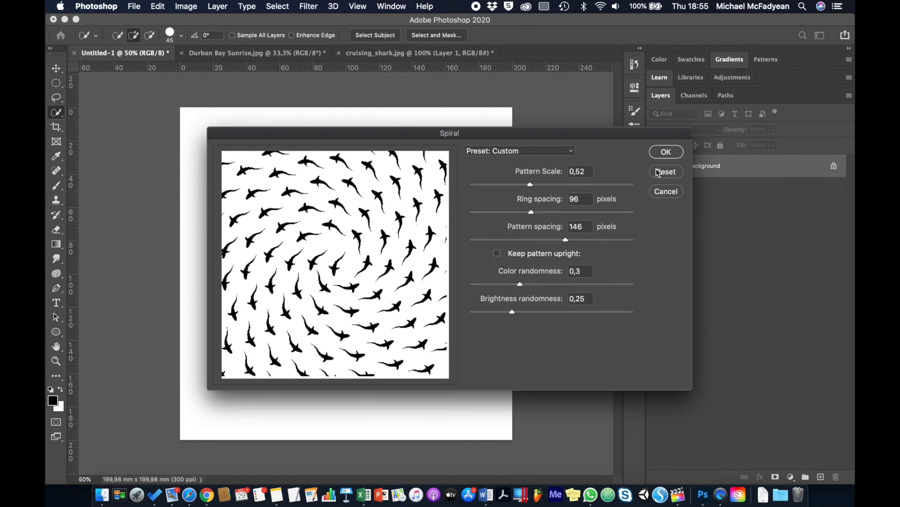
left_click(665, 152)
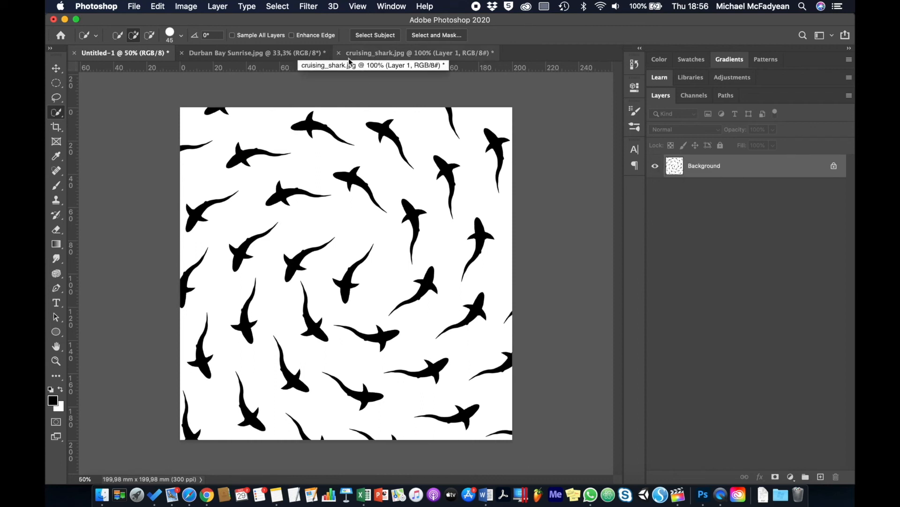
Switch to the Durban Bay Sunrise.jpg document and load the saved "sky" channel as a new selection
left_click(305, 54)
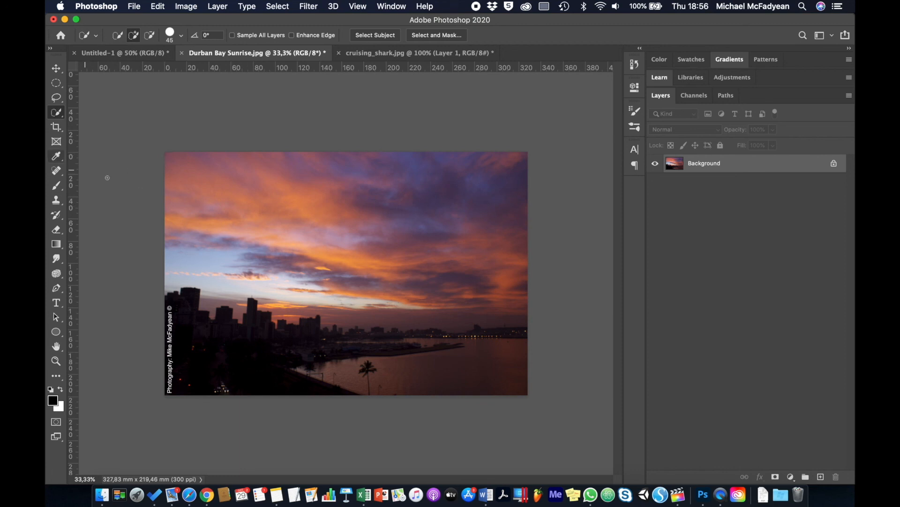
left_click(276, 6)
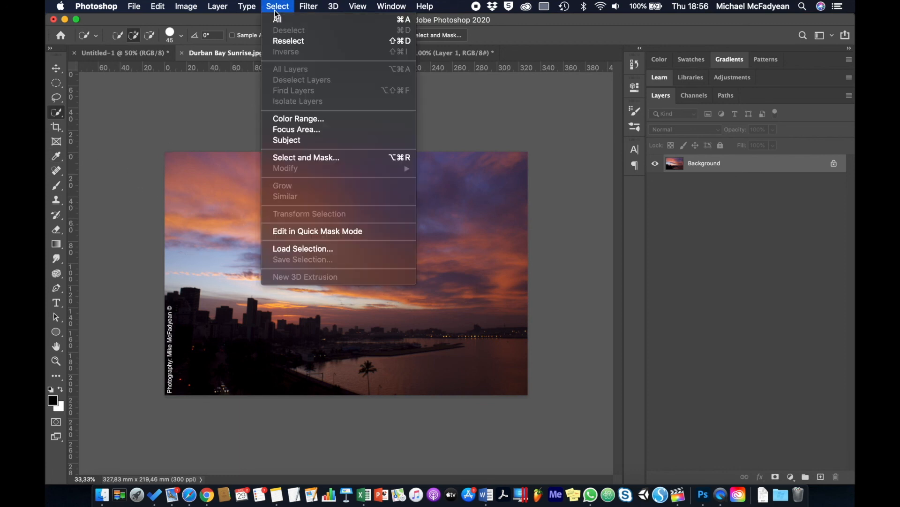
left_click(356, 247)
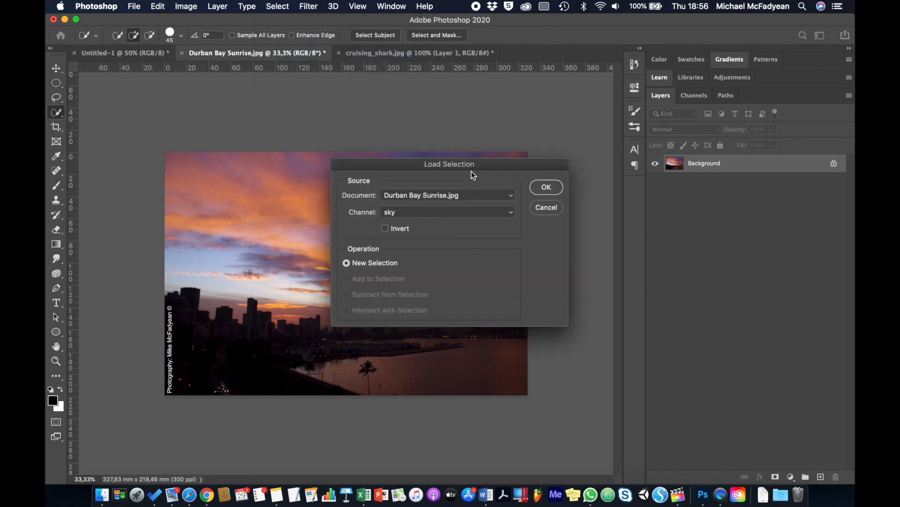
left_click(542, 187)
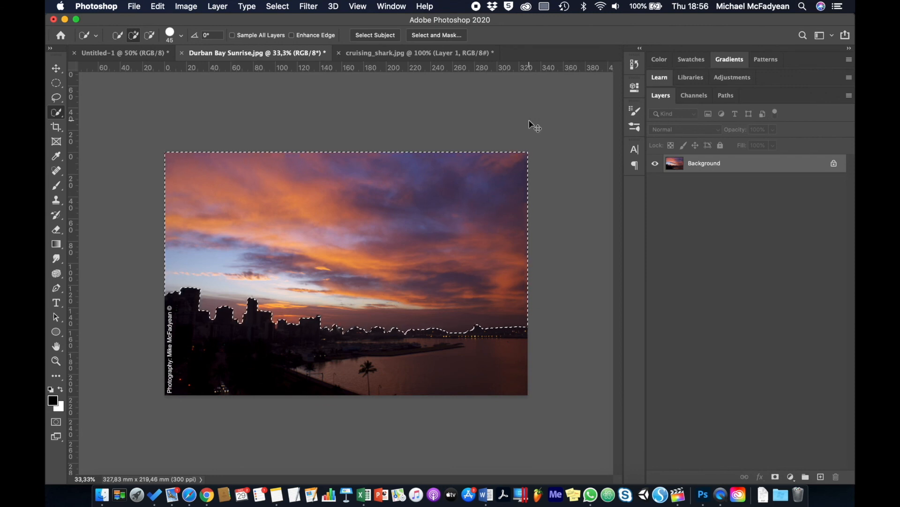
Fill the selected sky with the white background color, and refill it with the black foreground color
key("BackSpace")
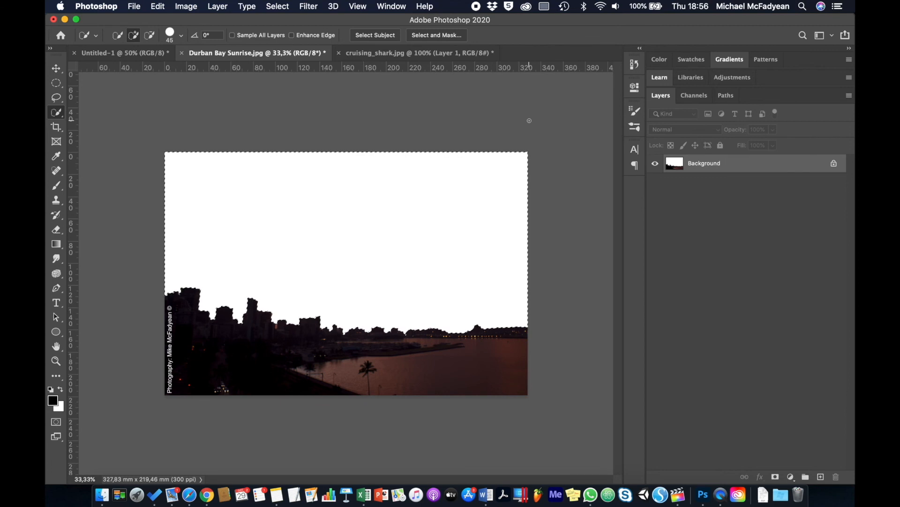
key("alt")
key("alt+BackSpace")
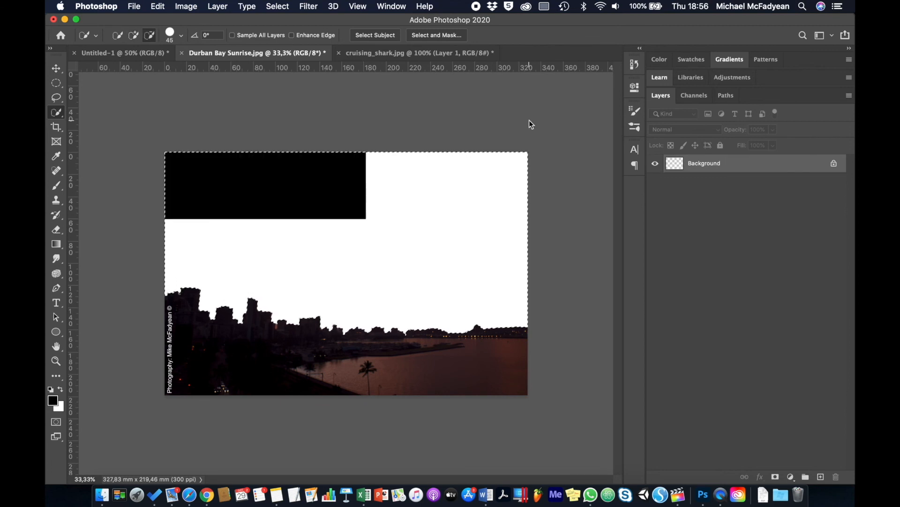